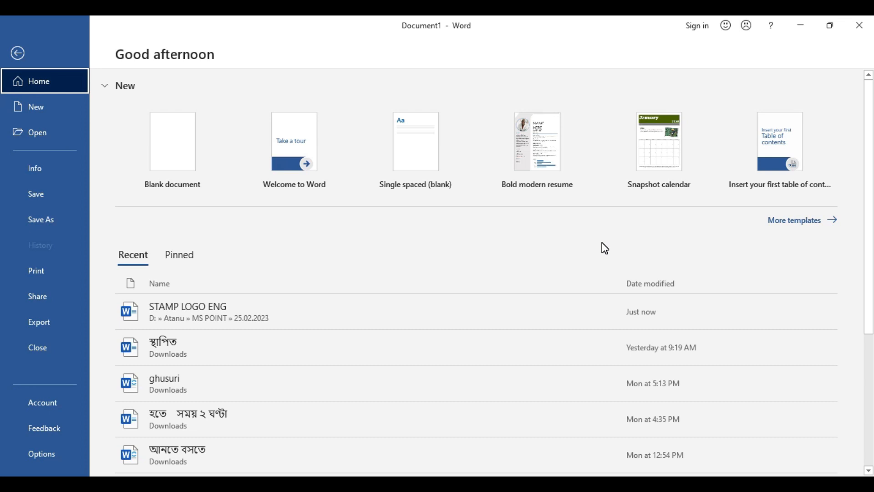
- Create a blank document and set its top, left and bottom custom margins to 0
click(167, 127)
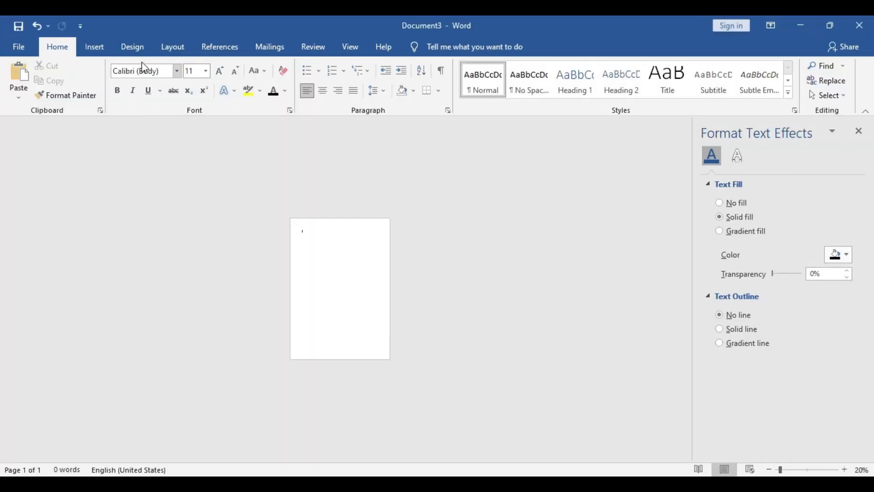
click(177, 45)
click(20, 78)
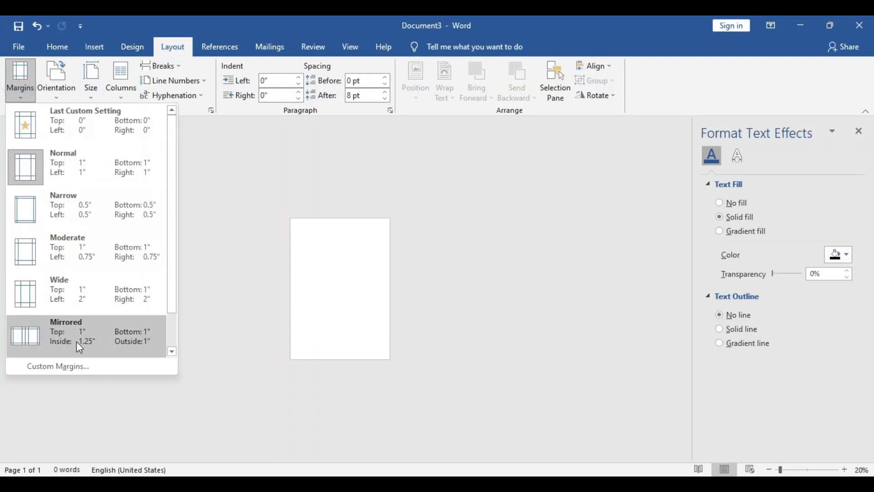
click(77, 368)
double_click(385, 128)
text(0)
double_click(396, 138)
text(0)
double_click(527, 127)
text(0)
double_click(529, 139)
- Set the paper size to 20 inches wide by 20 inches high, ignoring the printable-area margin warning
click(352, 94)
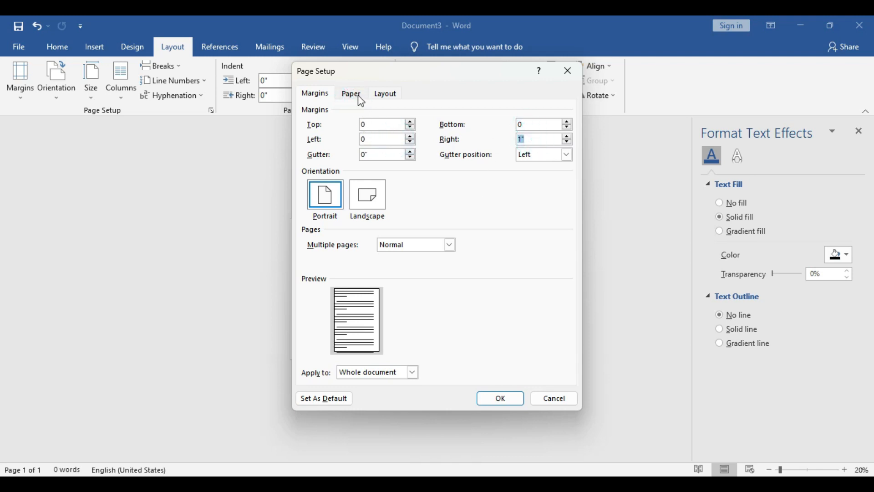
double_click(360, 141)
text(20)
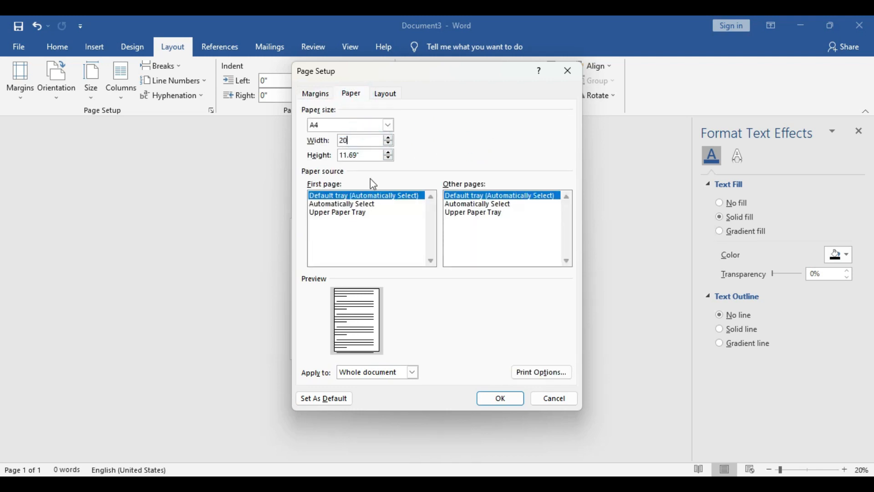
double_click(357, 155)
text(20")
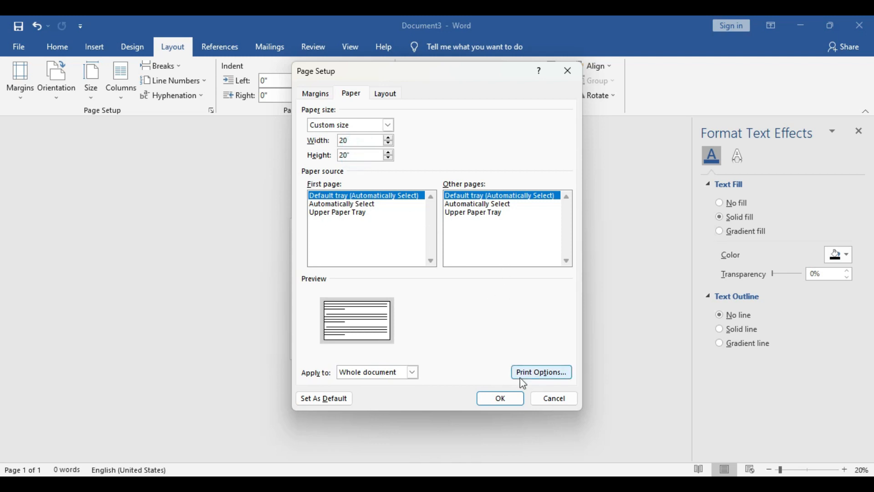
click(490, 398)
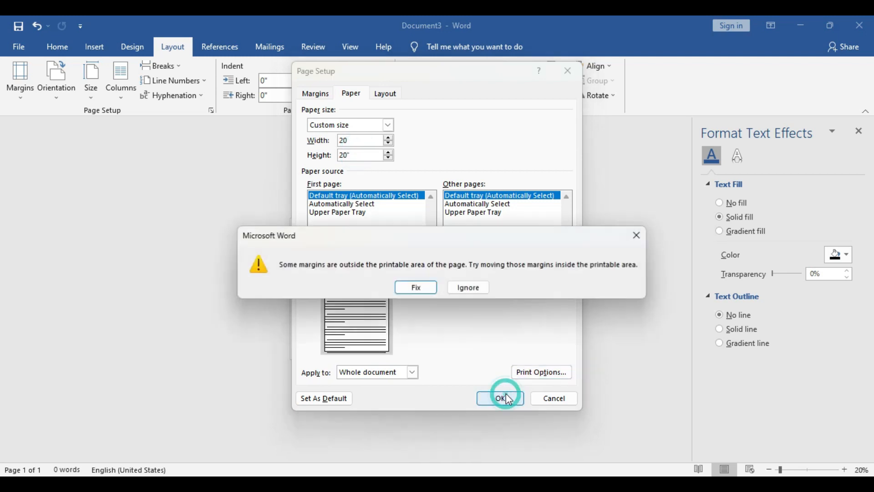
click(474, 286)
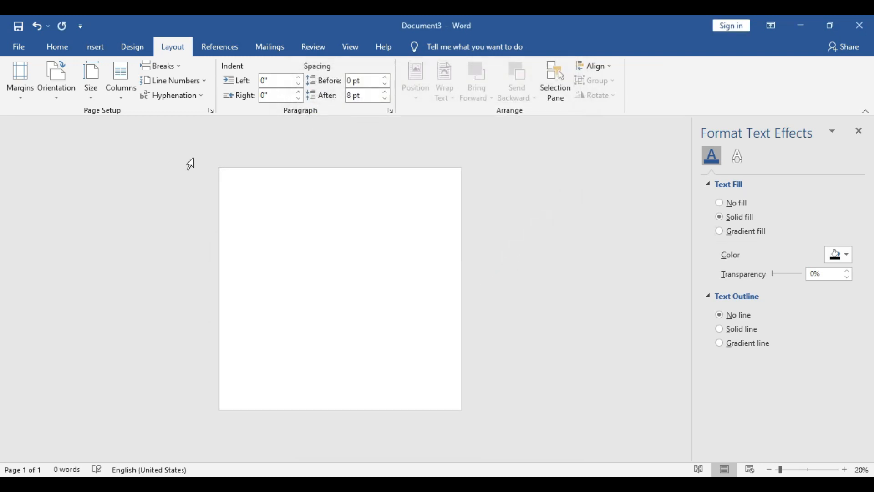
- Draw a 32-point star about 18.2 inches wide and high on the page
click(95, 48)
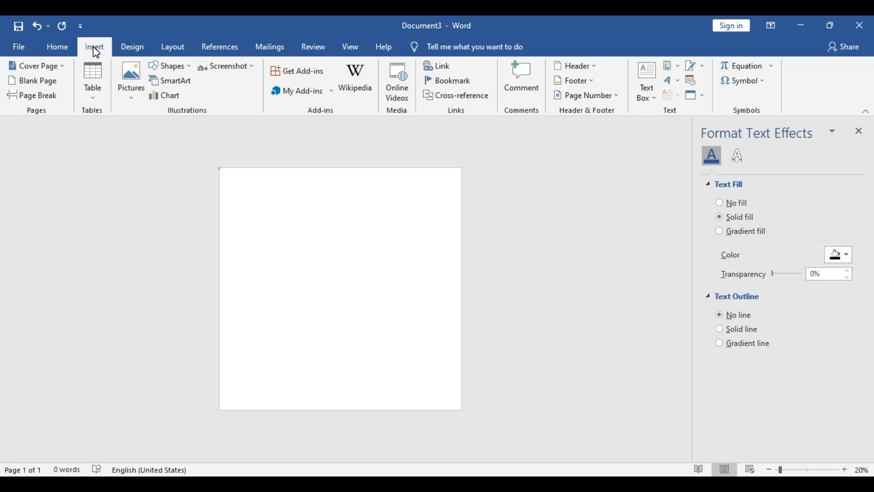
click(177, 67)
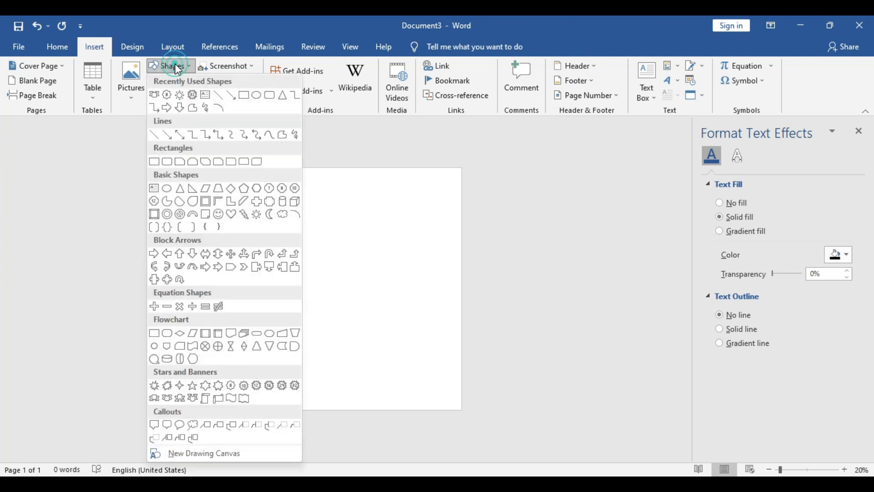
click(295, 386)
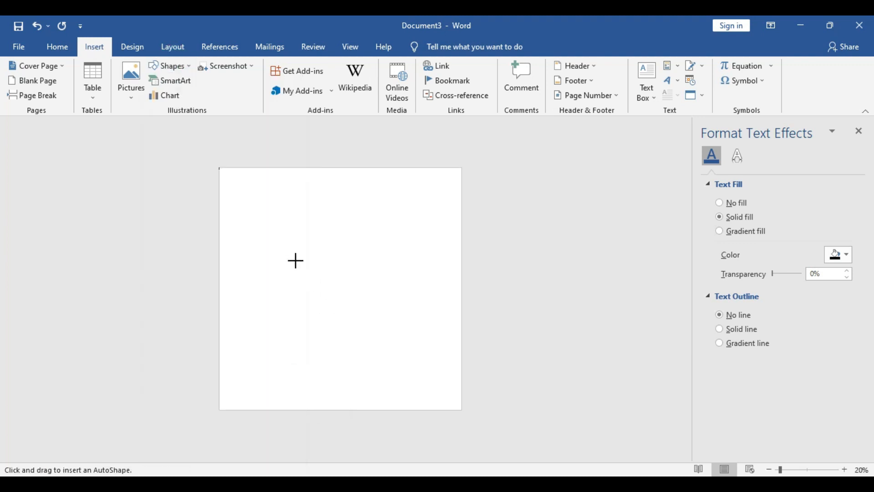
mouse_move(277, 235)
mouse_down()
mouse_move(427, 344)
mouse_move(516, 430)
mouse_up()
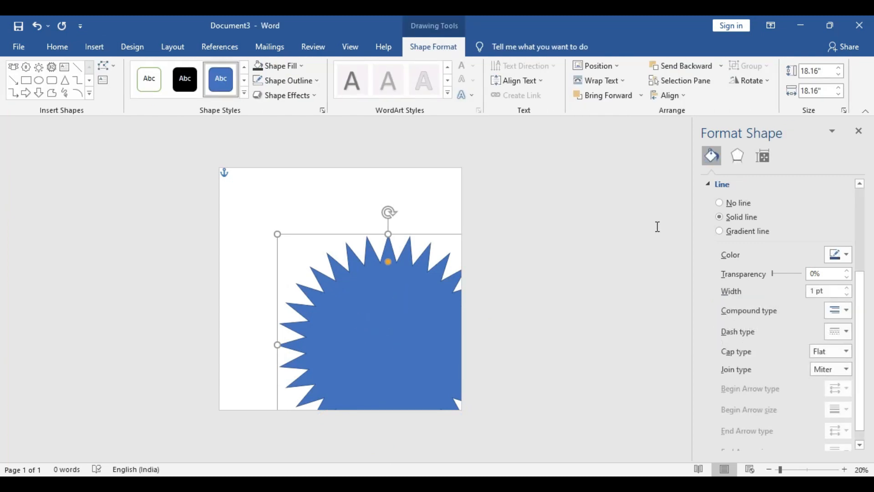
- Align the star to the center and middle relative to the margins
click(674, 98)
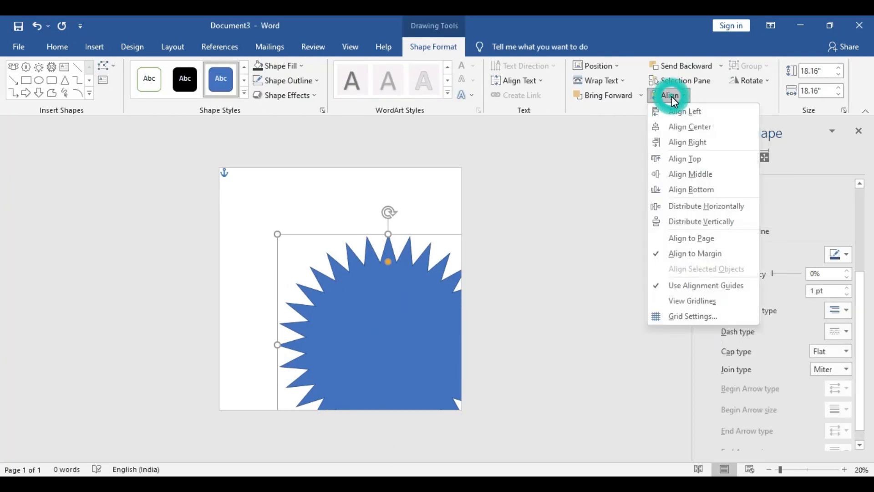
click(696, 132)
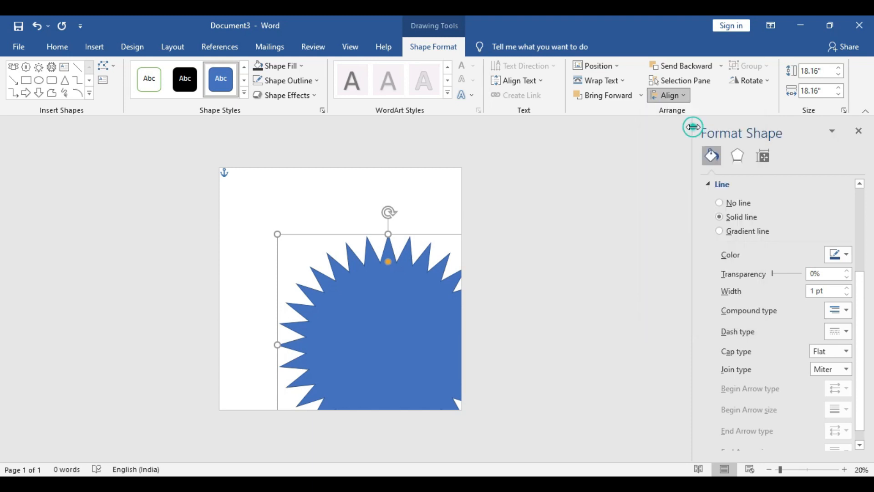
click(674, 94)
click(704, 176)
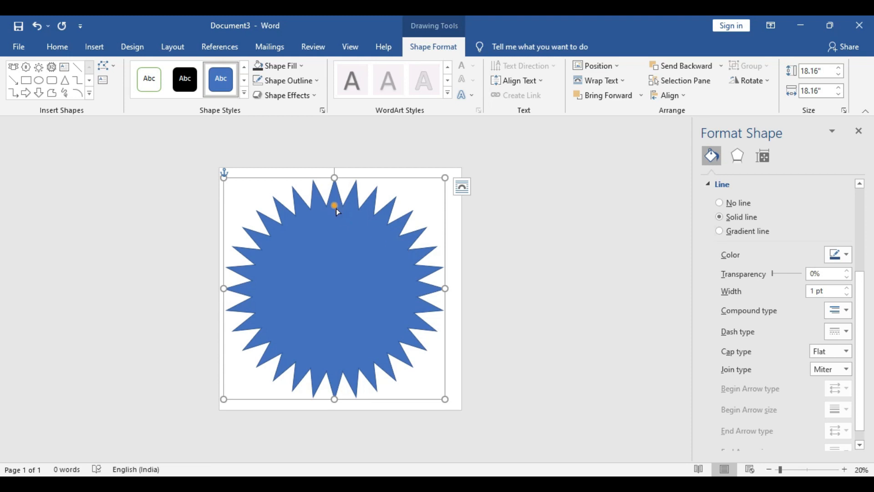
- Make the star's points very shallow to form a serrated round edge, and realign the star to center and middle
drag(335, 206, 338, 182)
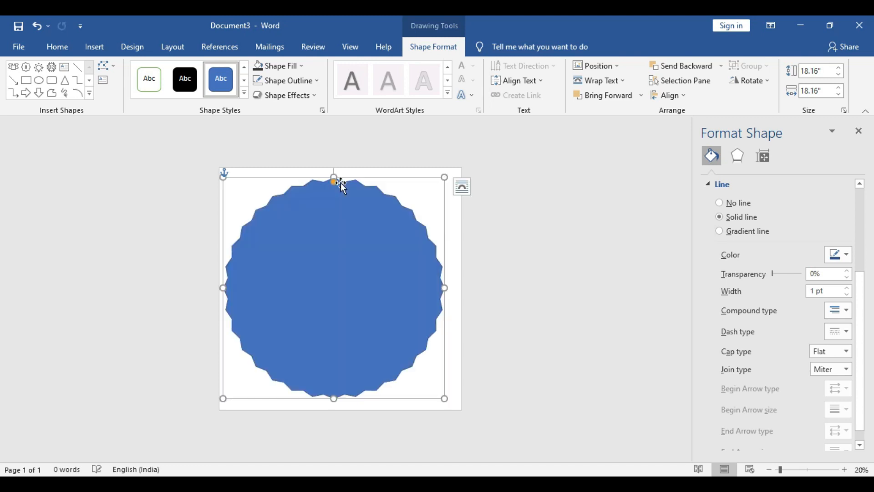
click(338, 253)
drag(337, 253, 342, 252)
click(668, 96)
click(693, 127)
click(668, 95)
click(704, 174)
click(338, 255)
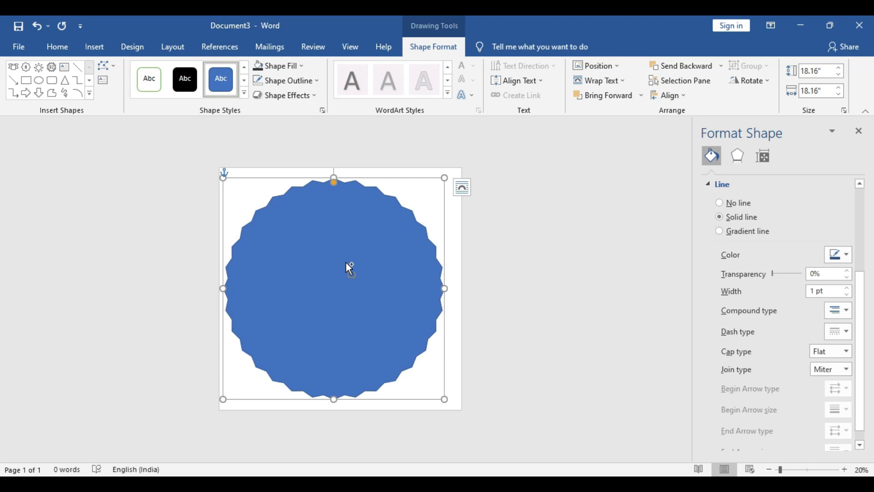
click(462, 187)
click(58, 47)
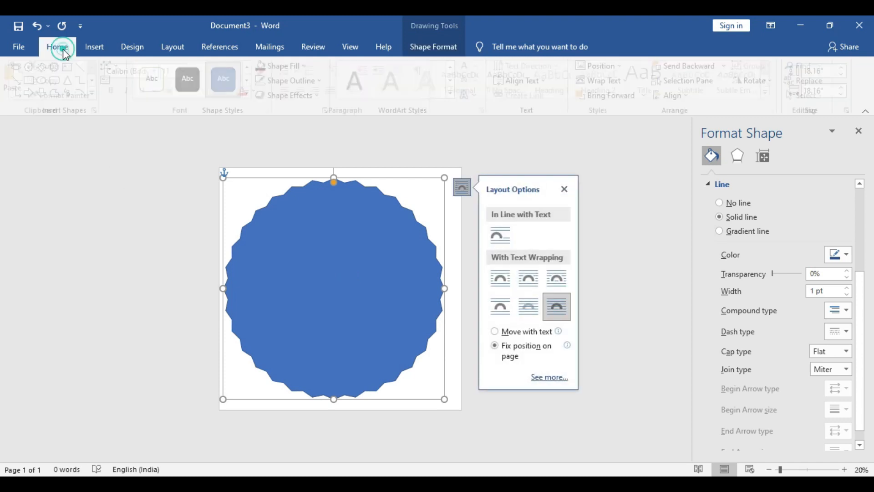
- Draw a circle about 16.5 inches in diameter over the serrated star
click(96, 47)
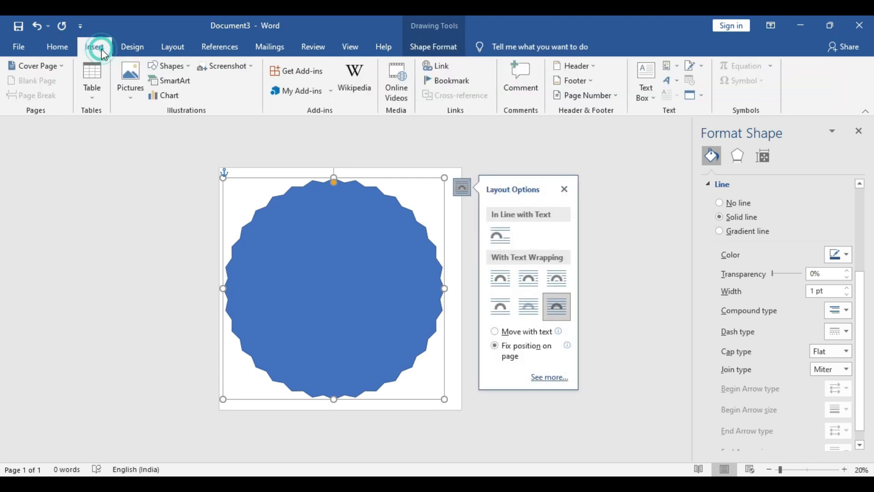
click(174, 66)
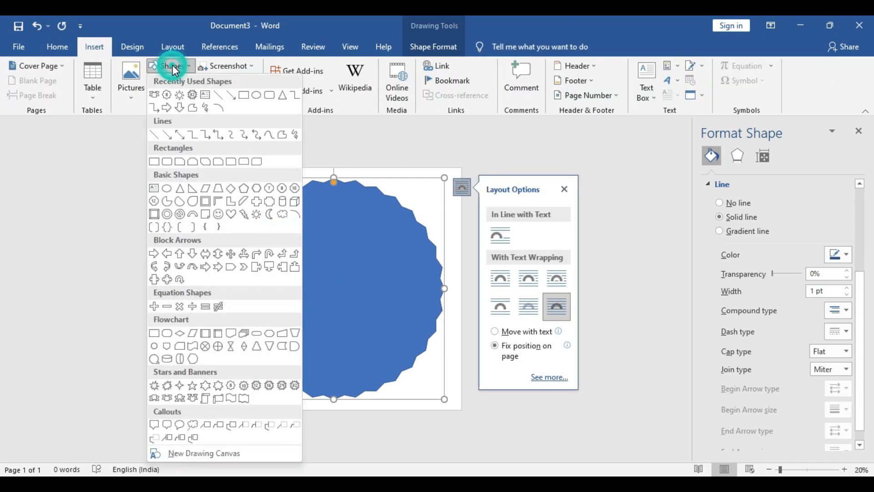
click(255, 94)
drag(283, 218, 485, 382)
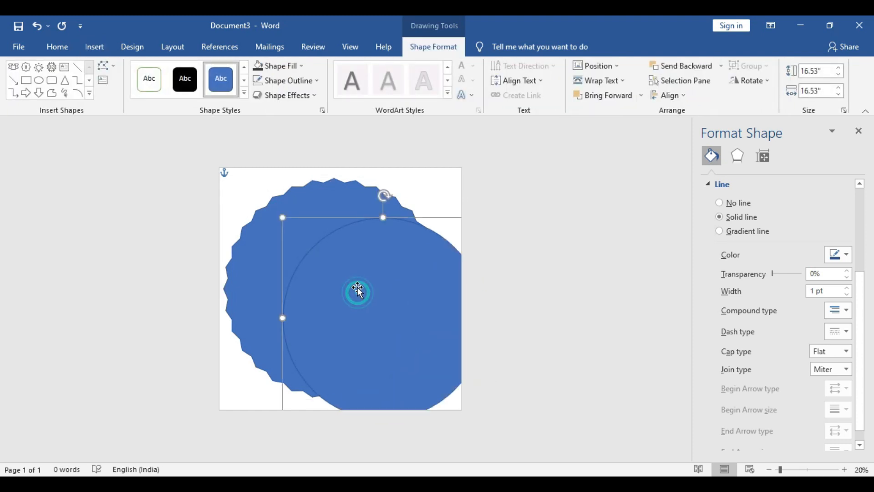
- Fill the circle with white and remove its outline
click(293, 68)
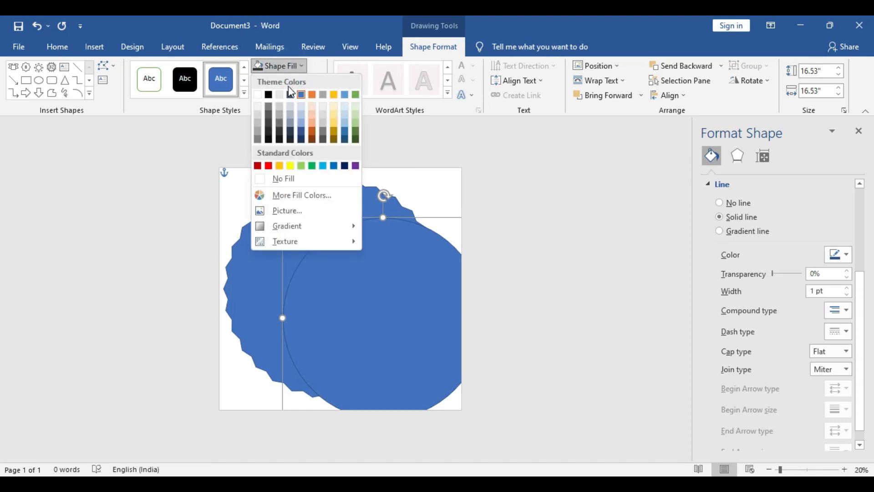
click(261, 98)
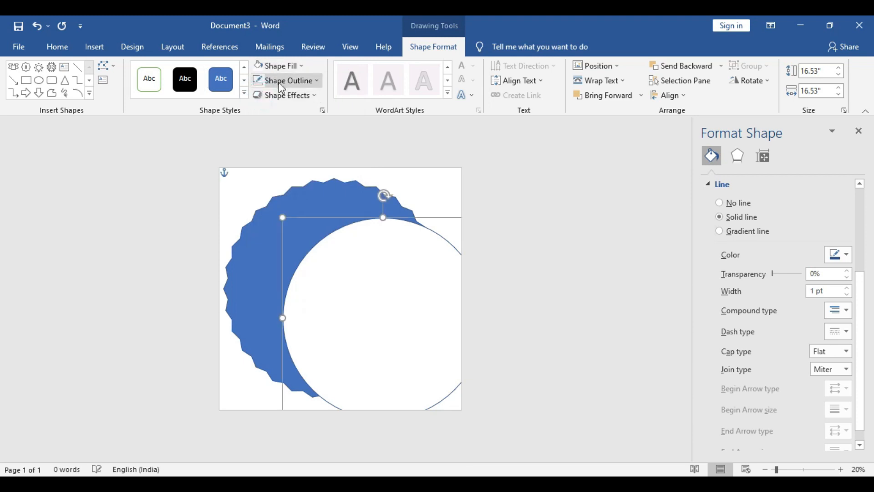
click(279, 81)
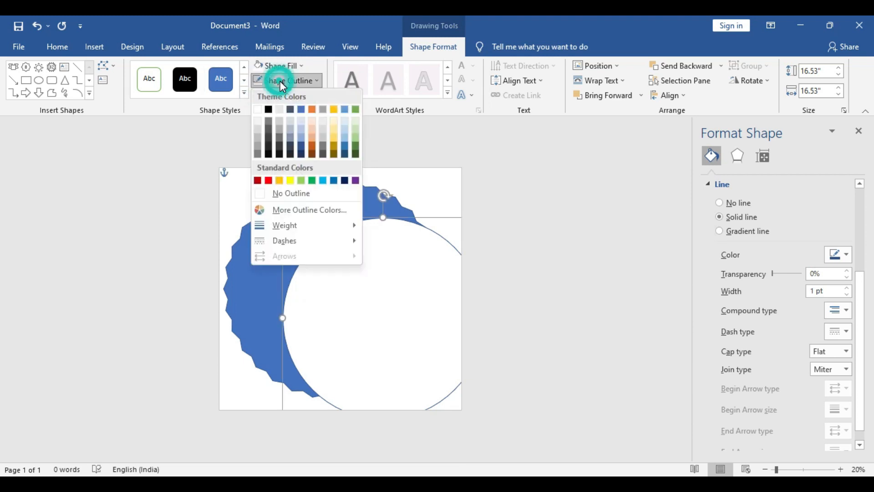
click(303, 193)
click(376, 271)
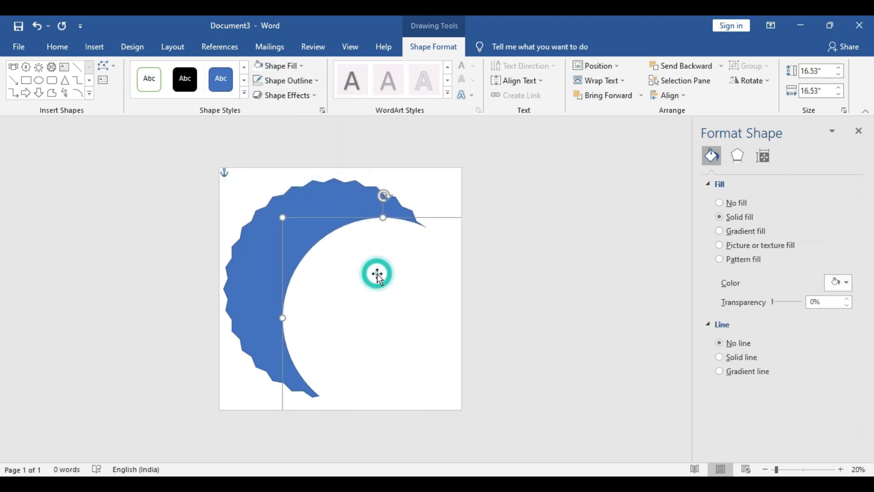
- Align the white circle to the center and middle so it sits inside the serrated star
click(678, 96)
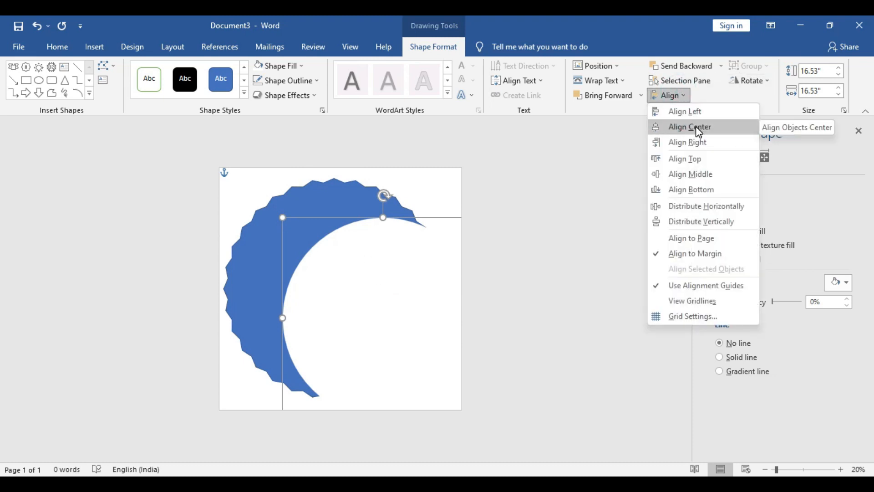
click(698, 128)
click(680, 96)
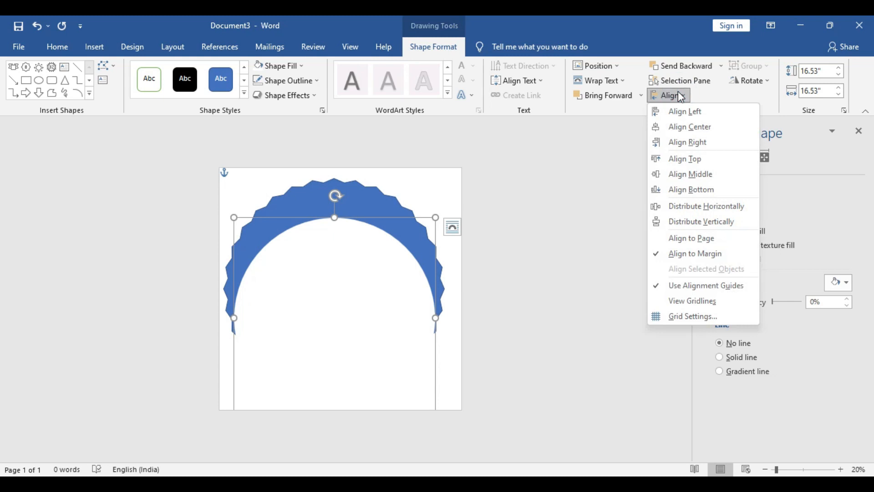
click(711, 176)
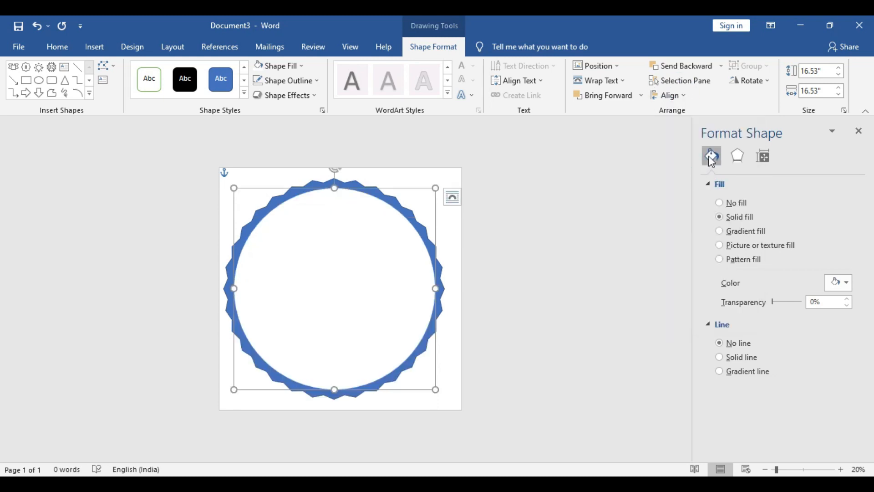
- Enlarge the white circle to about 17.4 inches and realign it to center and middle, leaving a thin serrated border
click(320, 239)
drag(433, 190, 441, 183)
drag(233, 389, 229, 394)
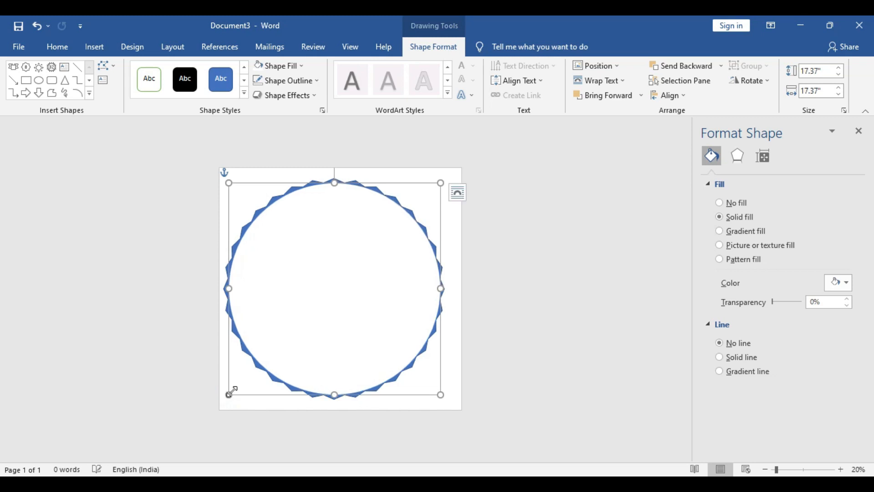
click(679, 96)
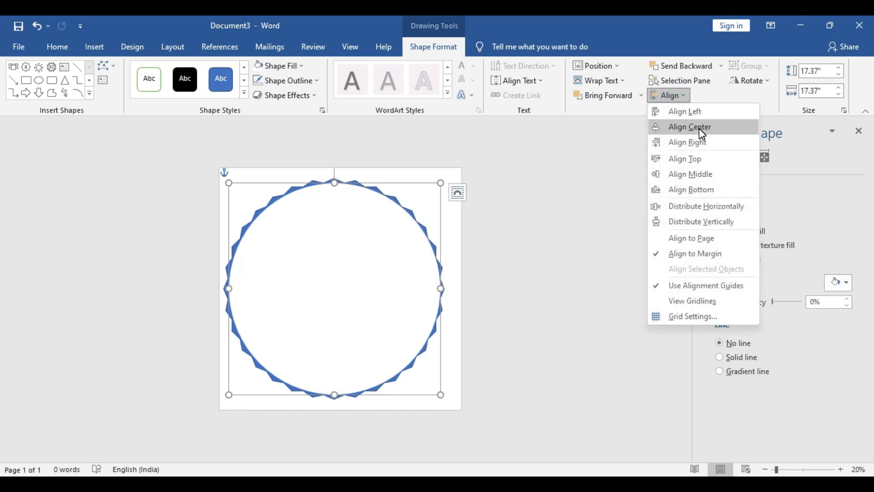
click(700, 128)
click(674, 94)
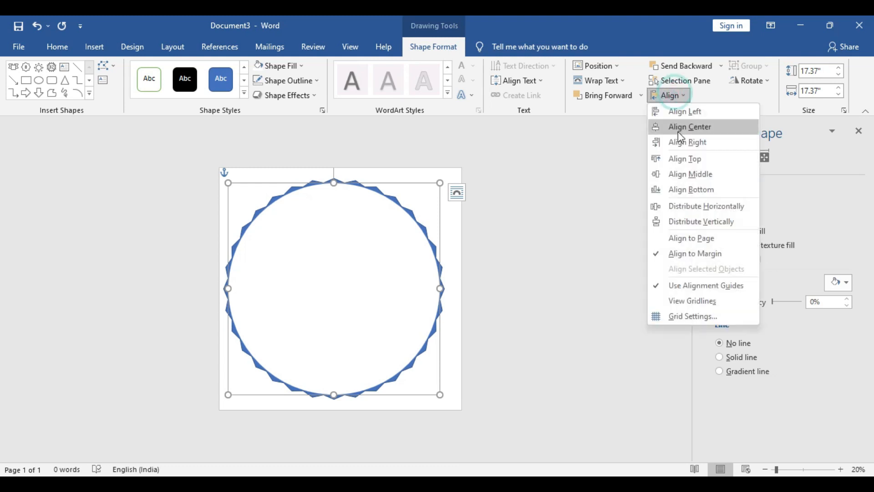
click(710, 174)
click(541, 260)
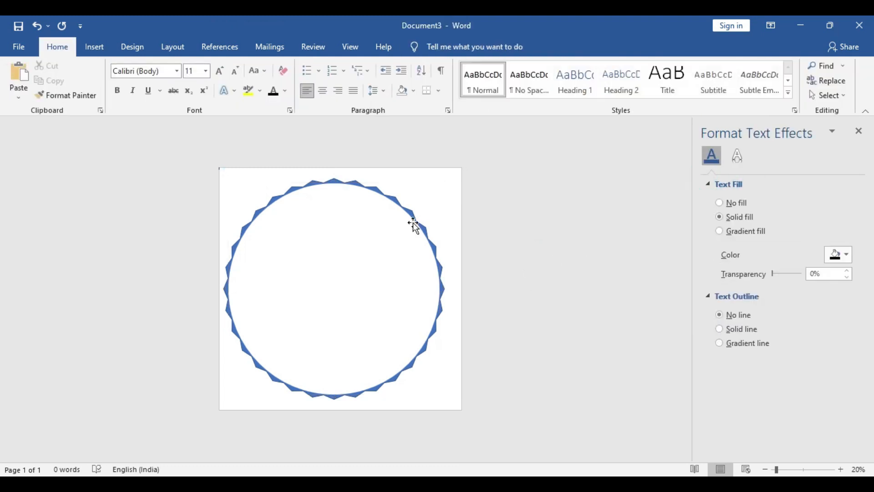
- Shift the white circle down to expose the serrated star, and fill the star with black
click(412, 212)
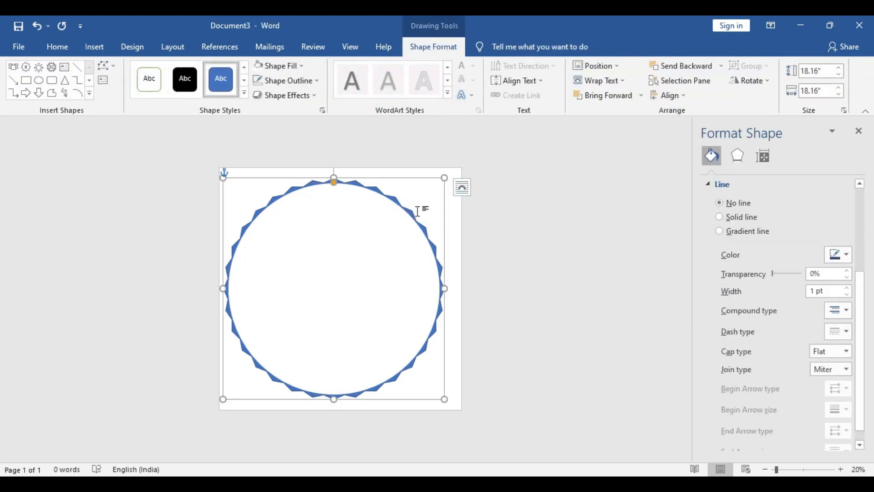
click(412, 214)
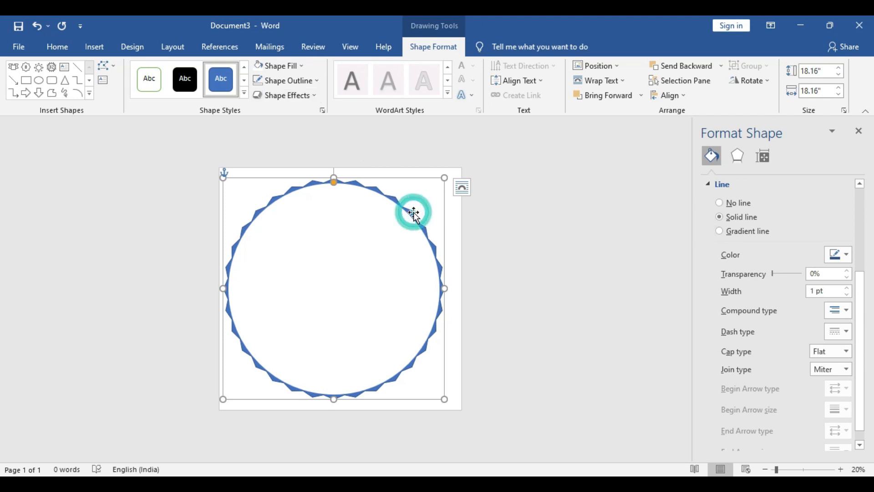
click(332, 214)
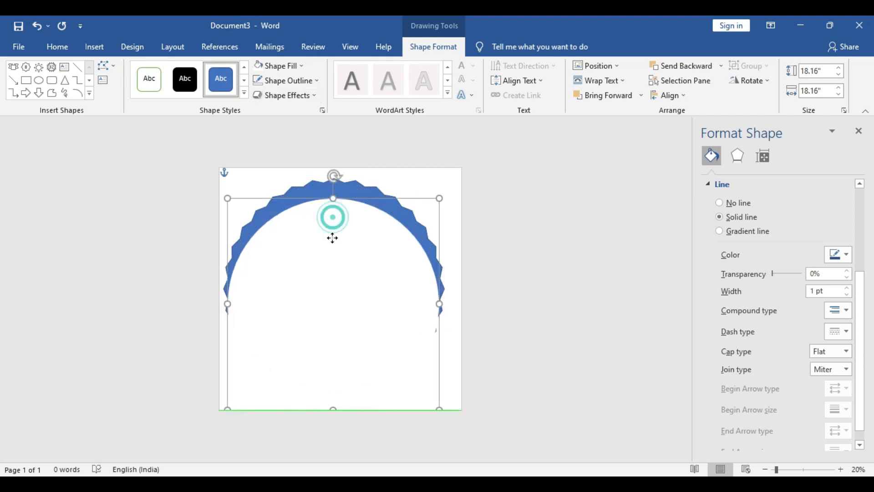
click(357, 188)
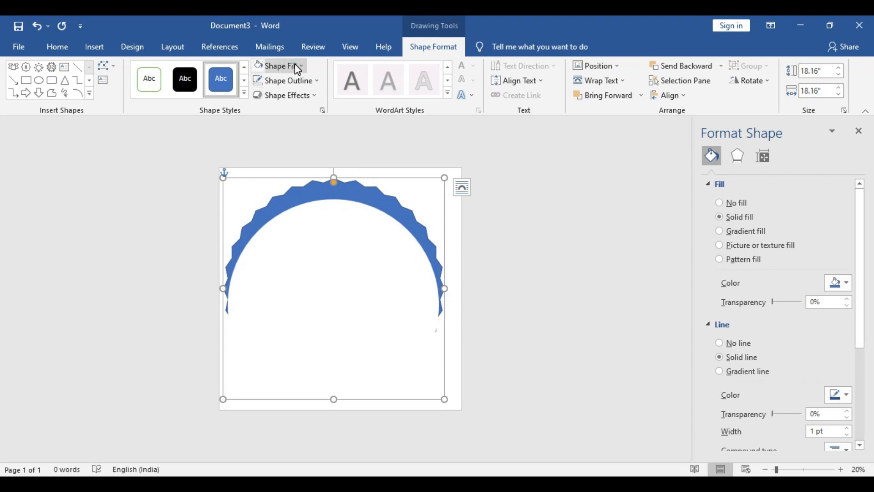
click(267, 66)
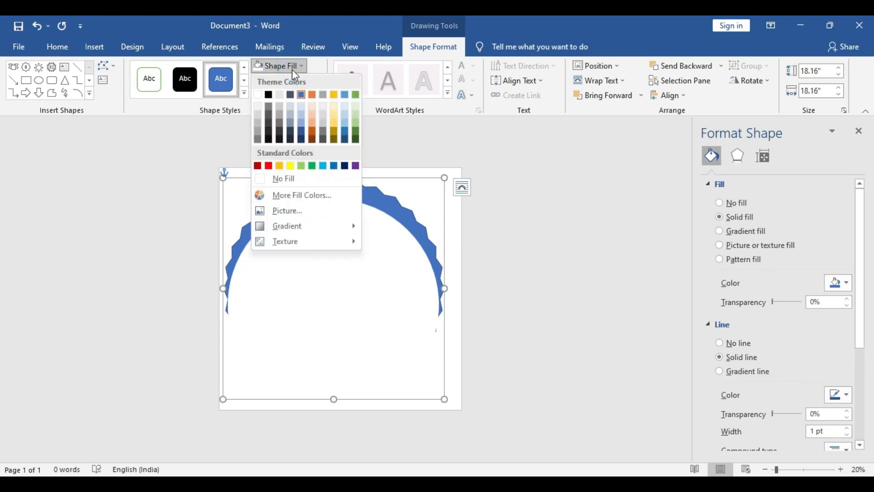
click(269, 95)
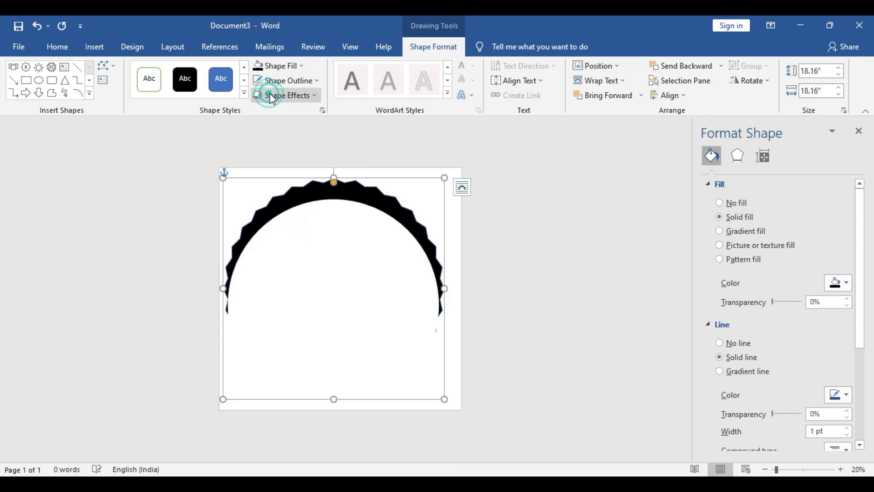
- Realign the white circle to the center and middle over the black serrated star
click(346, 243)
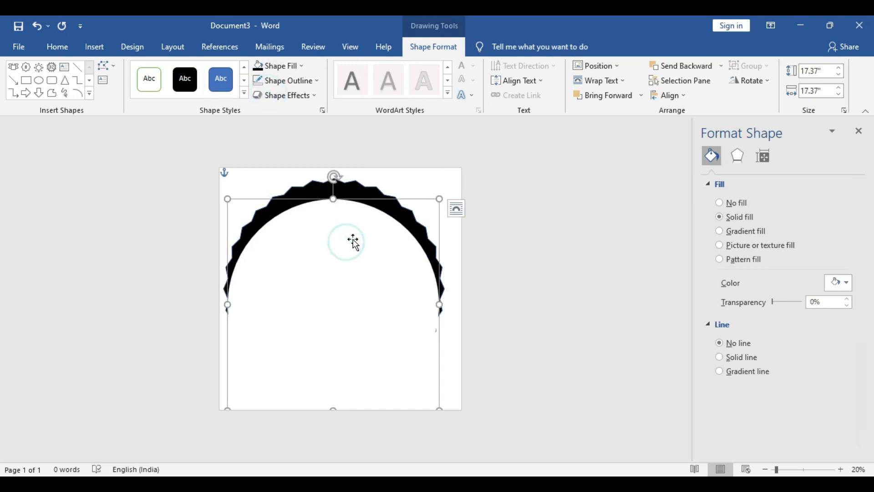
click(669, 95)
click(696, 127)
click(678, 95)
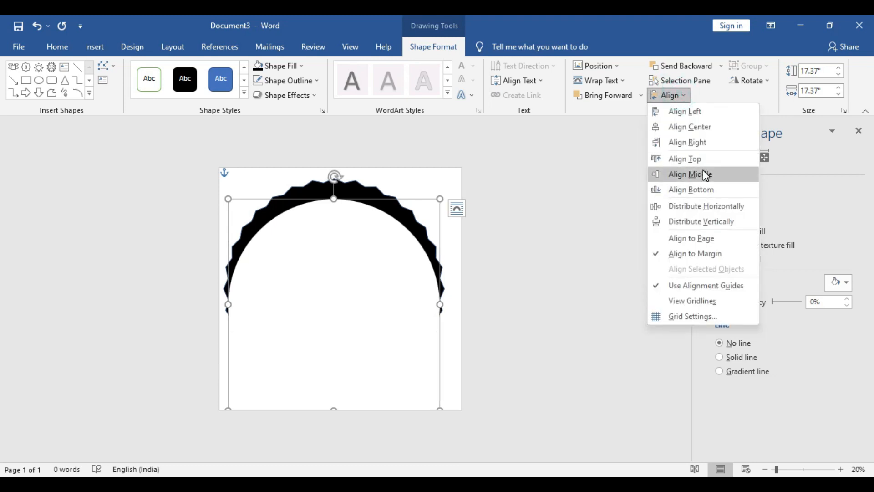
click(690, 174)
- Duplicate the white circle and shrink the copy to about 16 inches in diameter
click(324, 238)
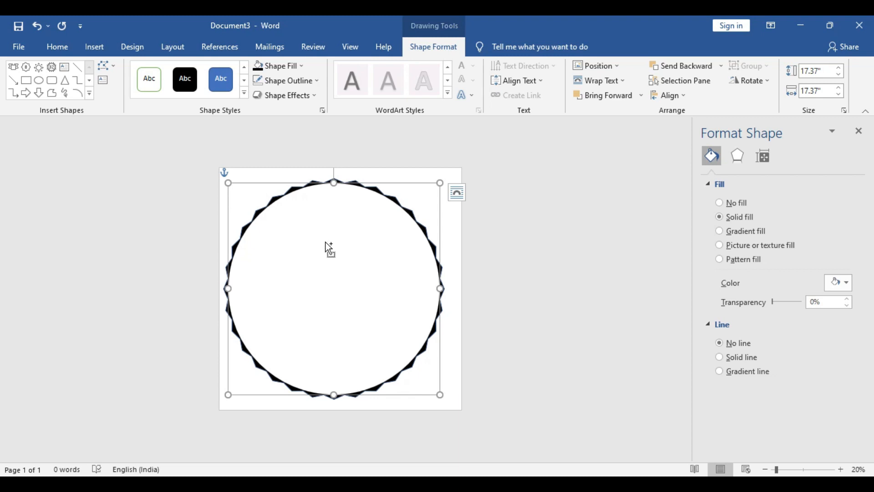
drag(328, 249, 325, 245)
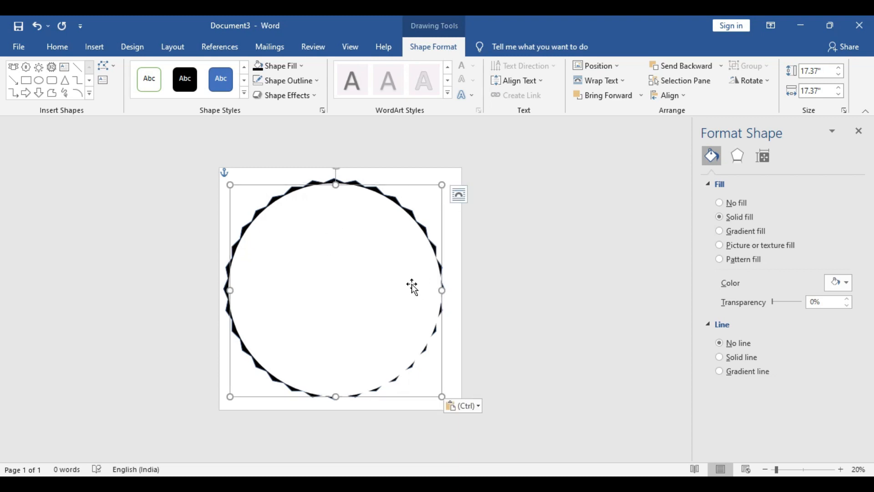
drag(441, 184, 425, 201)
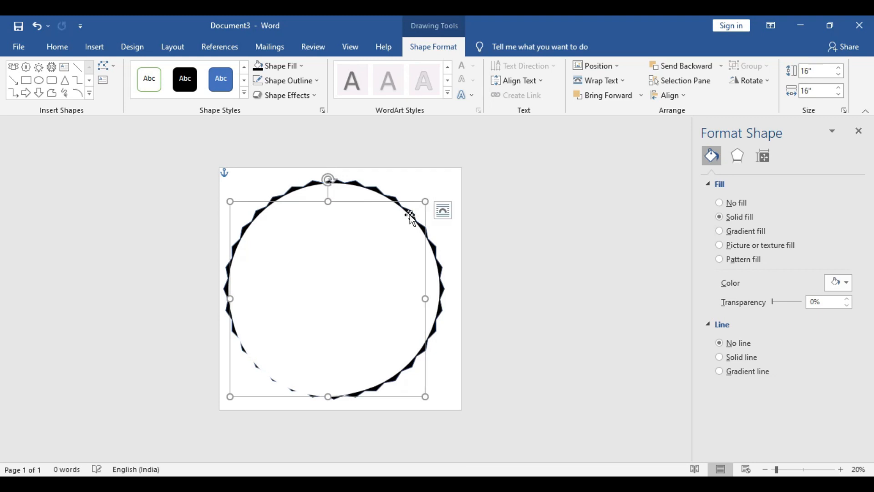
- Give the copied circle a white fill and a black outline
click(288, 67)
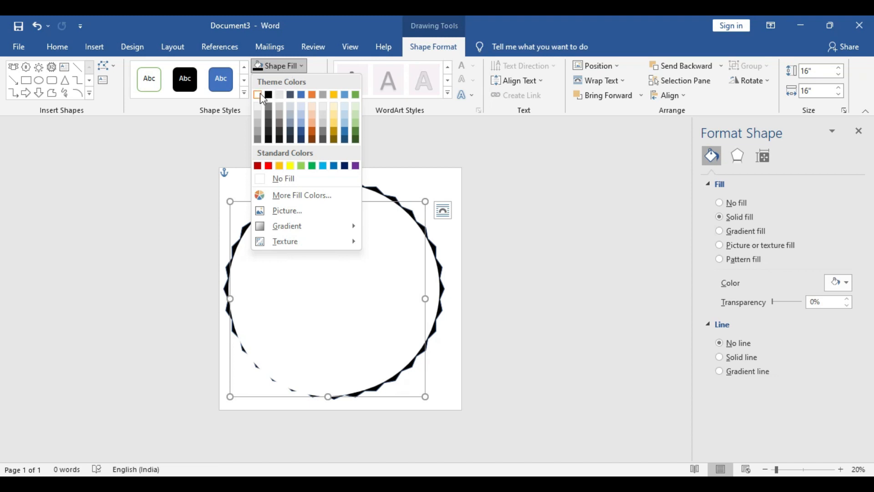
click(258, 94)
click(291, 80)
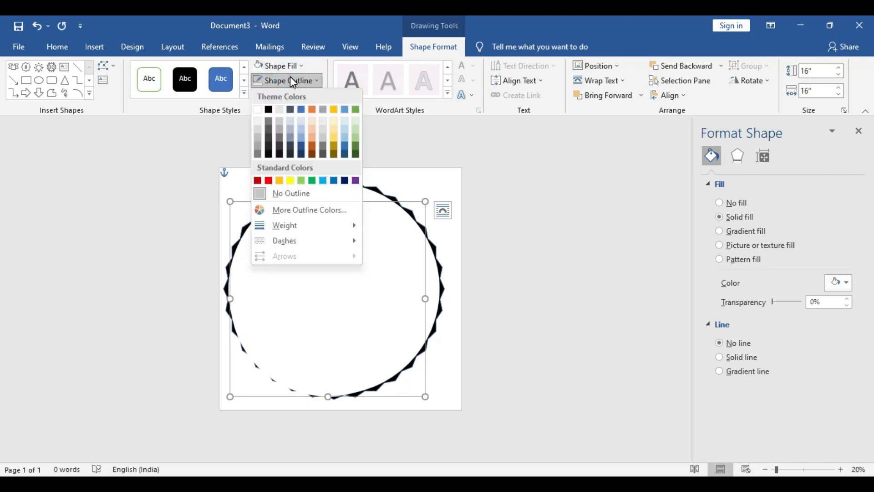
click(269, 109)
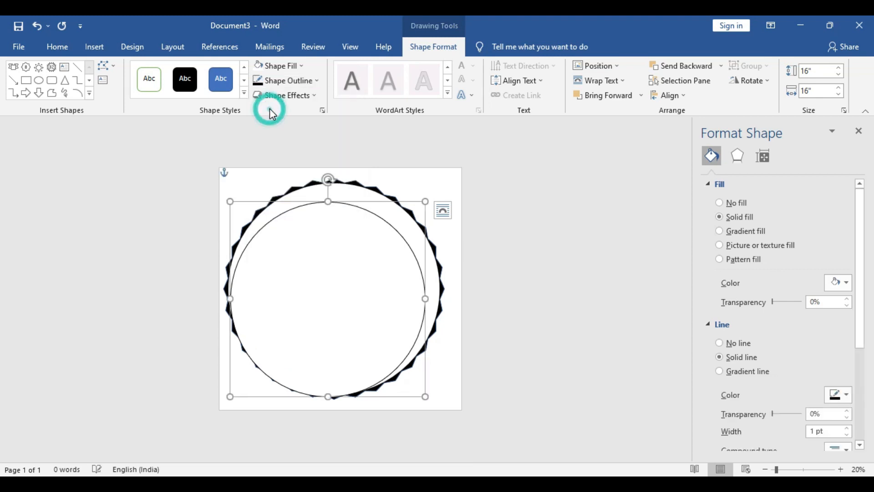
- Thicken the black outline of the copied circle to 4½ pt, trying 2¼ pt first
click(306, 82)
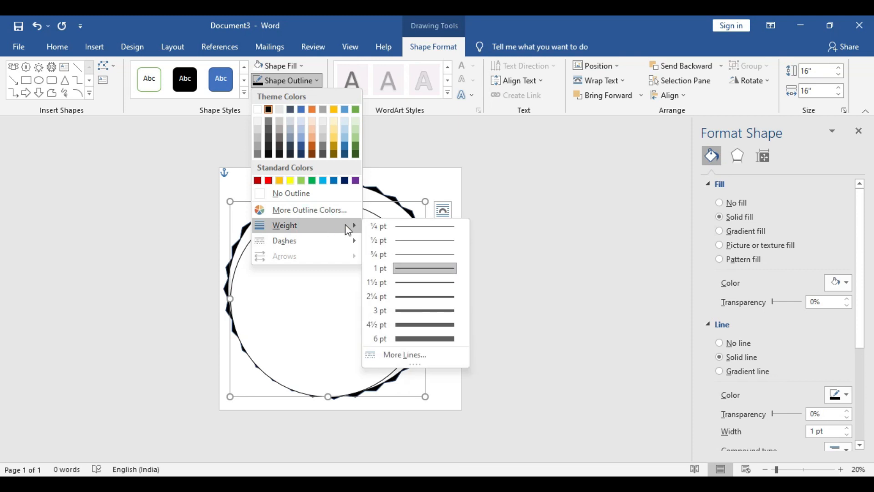
click(433, 297)
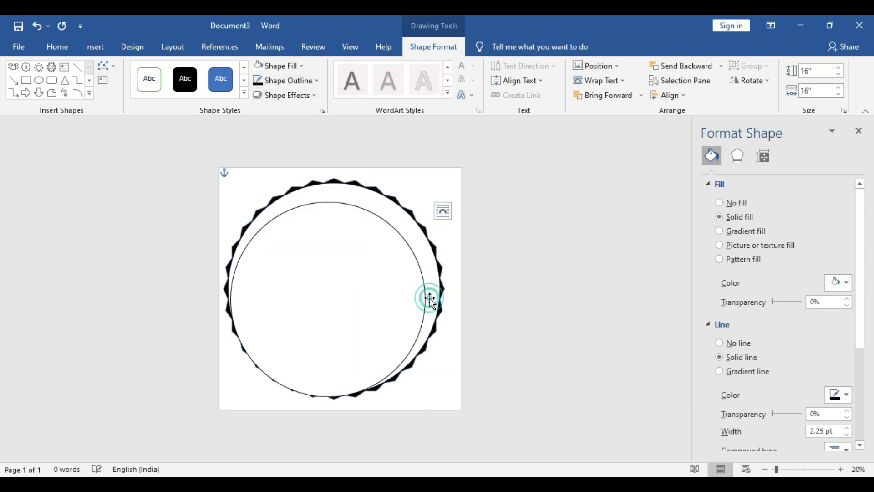
click(302, 81)
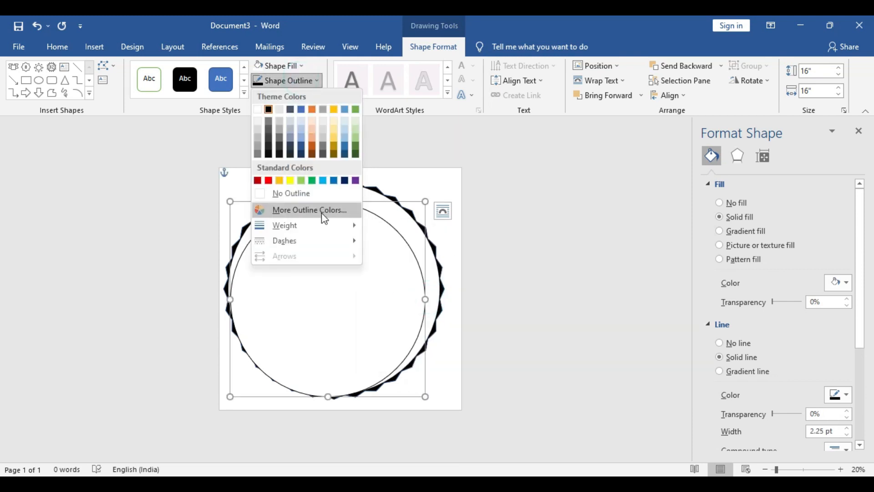
mouse_move(322, 225)
click(430, 325)
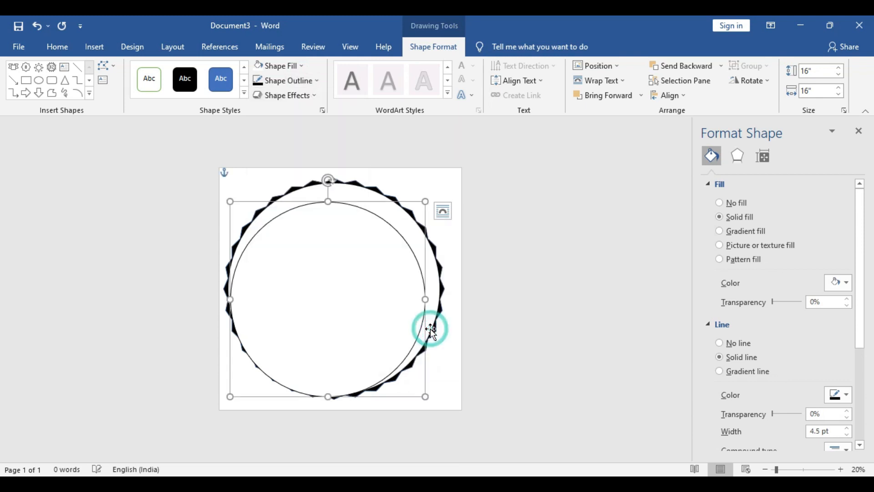
- Align the outlined circle to the center and middle inside the serrated border
click(681, 97)
click(703, 127)
click(677, 95)
click(687, 172)
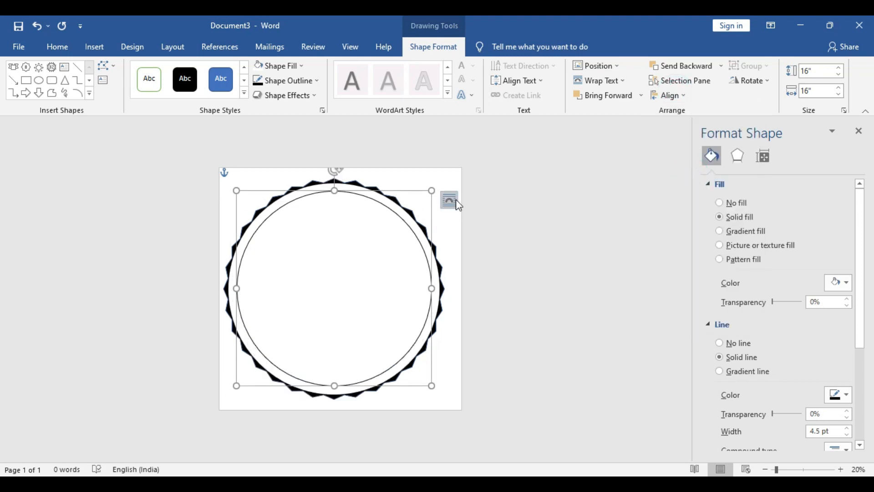
- Enlarge the outlined circle to about 16.5 inches and realign it to center and middle
drag(433, 191, 438, 187)
click(677, 94)
click(681, 127)
click(679, 93)
click(704, 176)
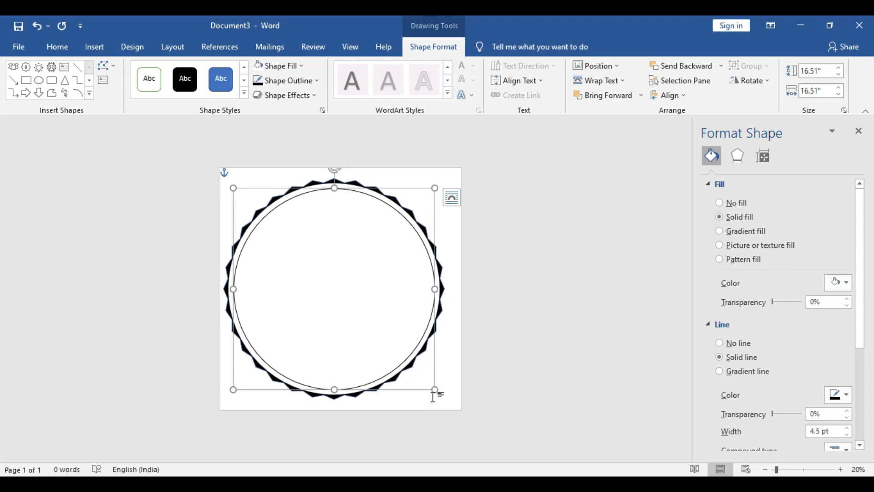
- Enlarge the outlined circle to about 16.9 inches, realign it to center and middle, and deselect it
drag(435, 390, 437, 391)
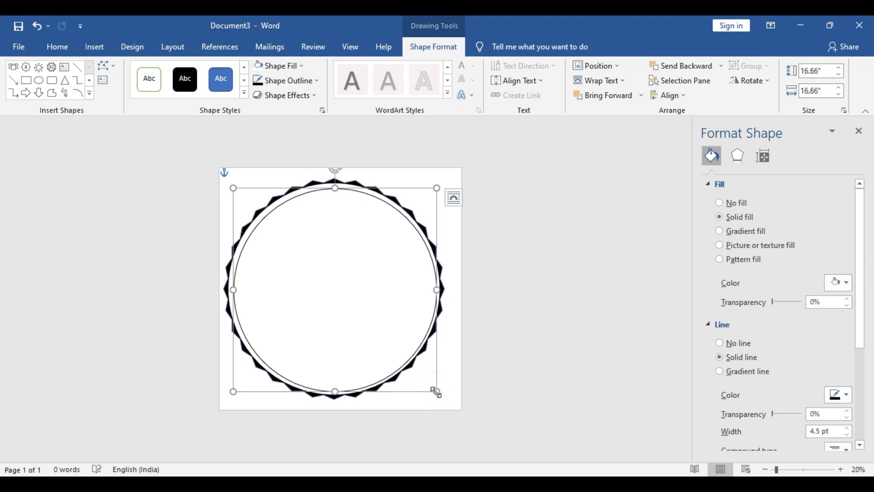
drag(233, 188, 230, 185)
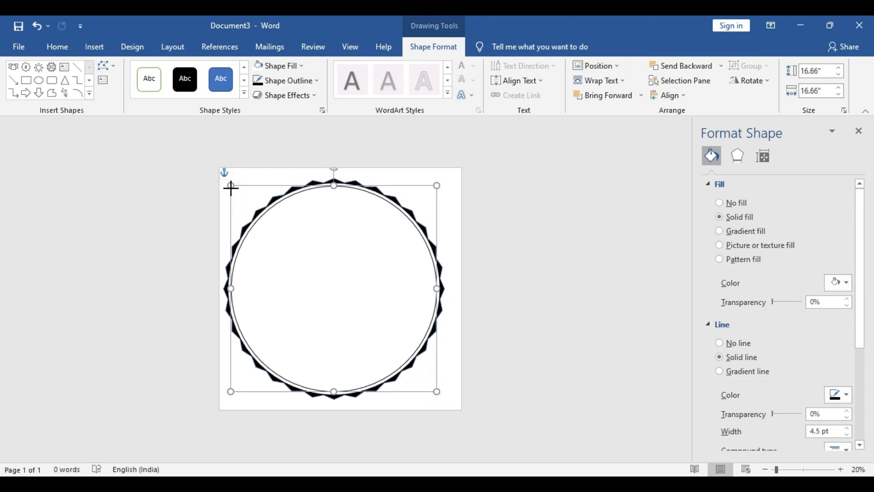
click(682, 97)
click(692, 127)
click(685, 99)
click(696, 173)
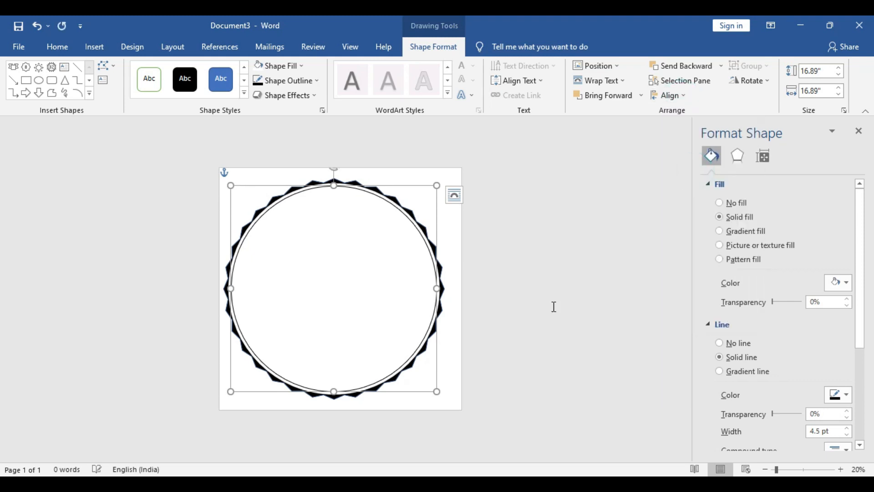
click(548, 290)
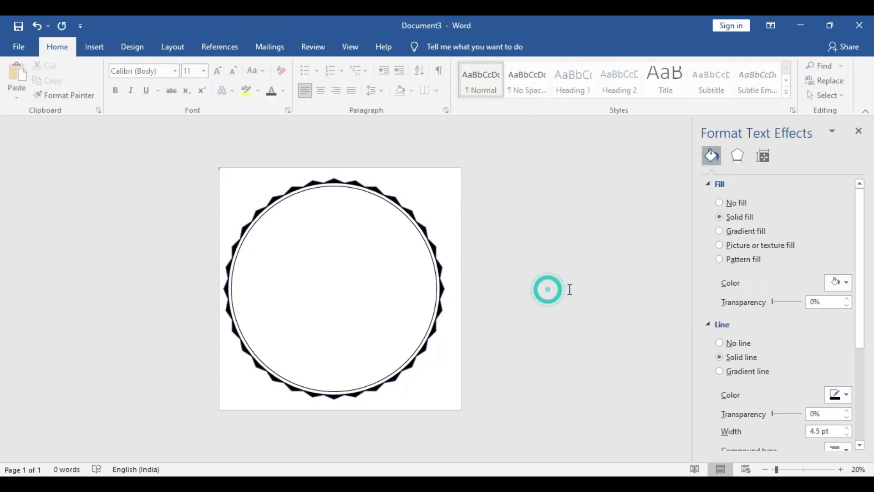
- Duplicate the outlined circle and shrink the copy to about 13.1 inches in diameter
click(338, 235)
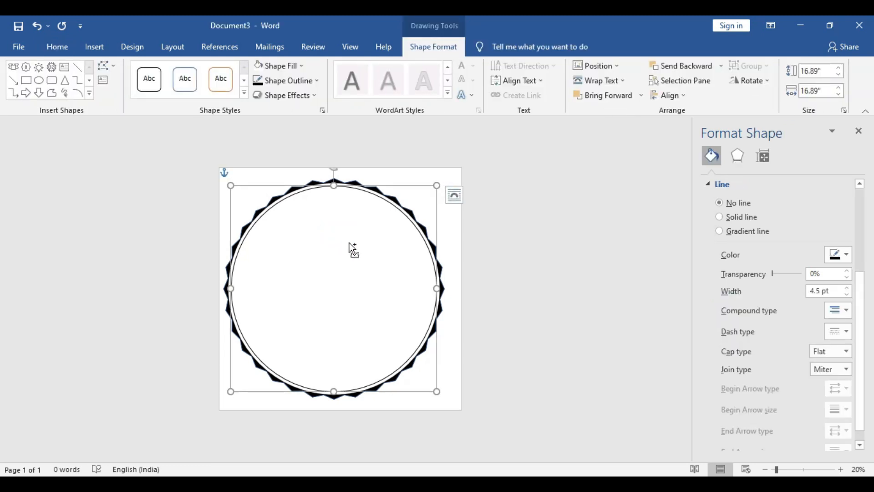
drag(351, 251, 352, 253)
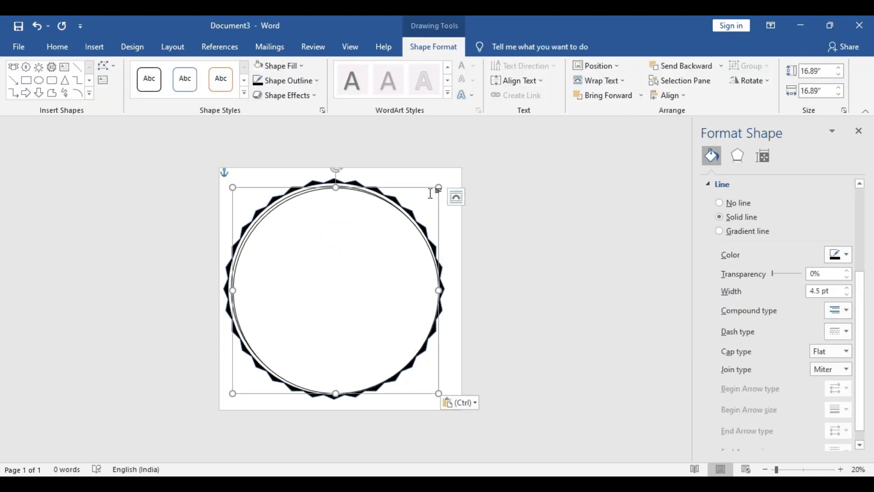
drag(439, 186, 384, 231)
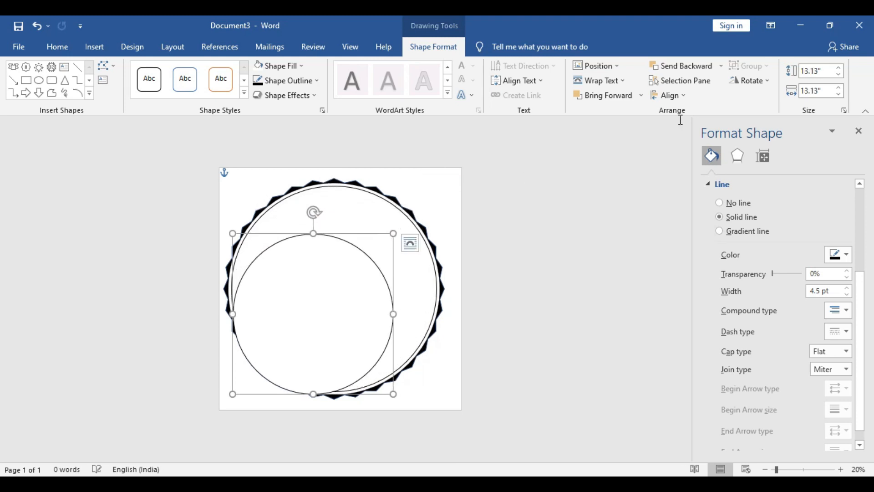
- Align the smaller inner circle to the center and middle so it is concentric with the outer ring
click(670, 96)
click(688, 143)
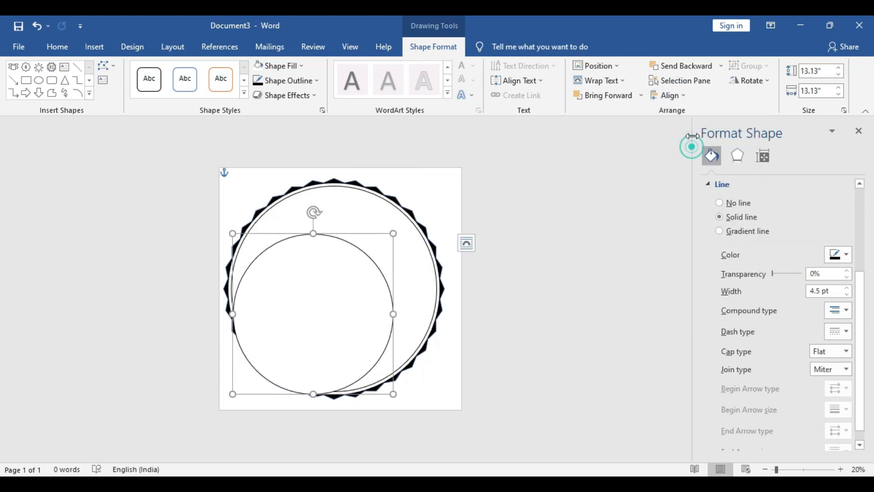
click(679, 95)
click(708, 177)
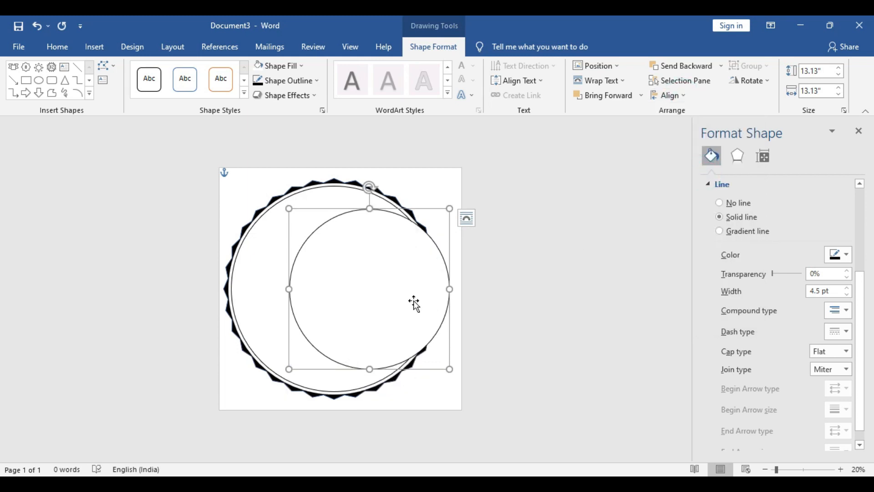
click(679, 96)
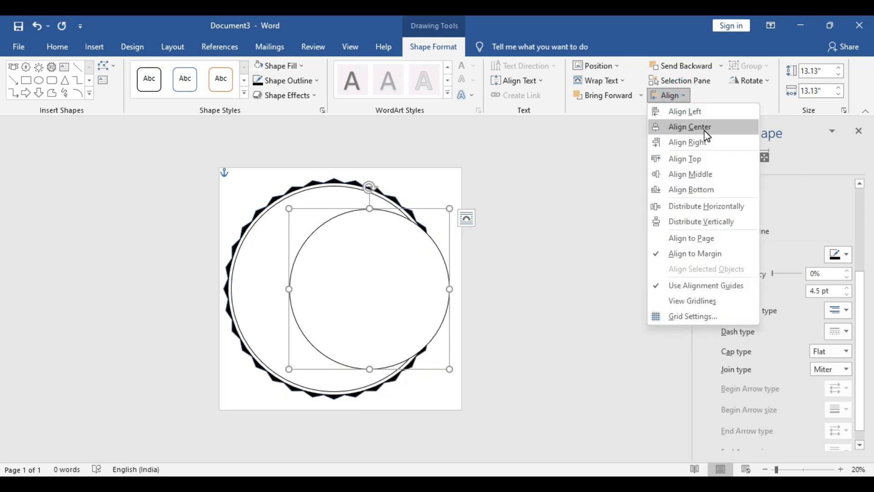
click(707, 132)
click(675, 96)
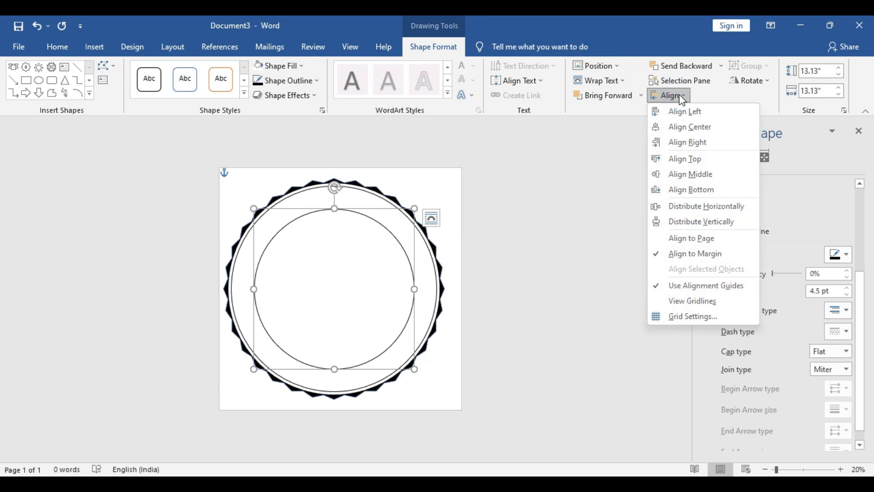
click(712, 171)
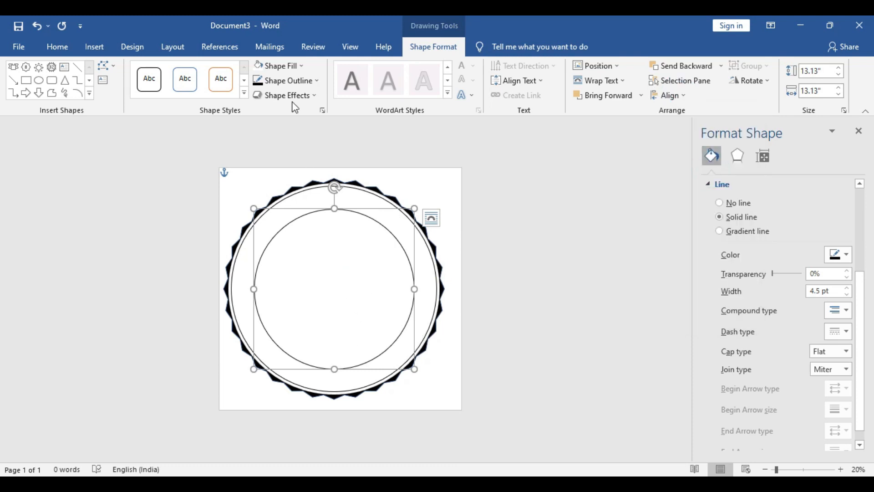
- Change the inner circle's outline to the Dash line style
click(286, 81)
click(306, 241)
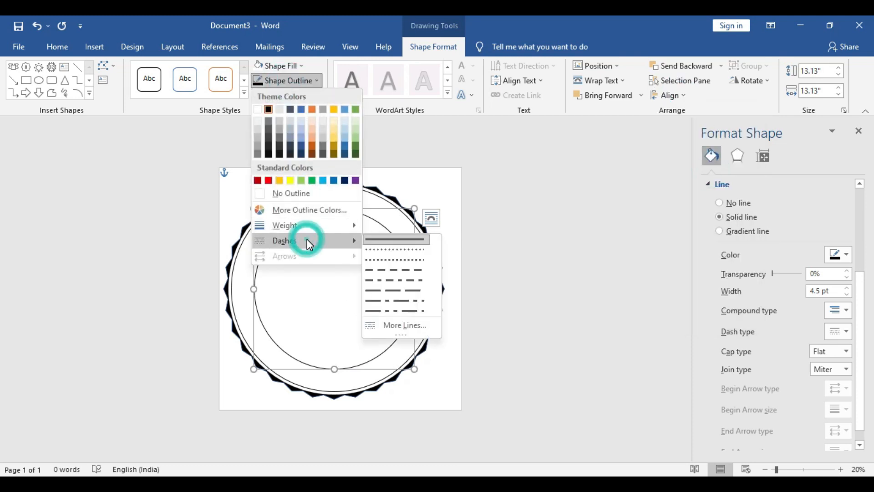
click(405, 271)
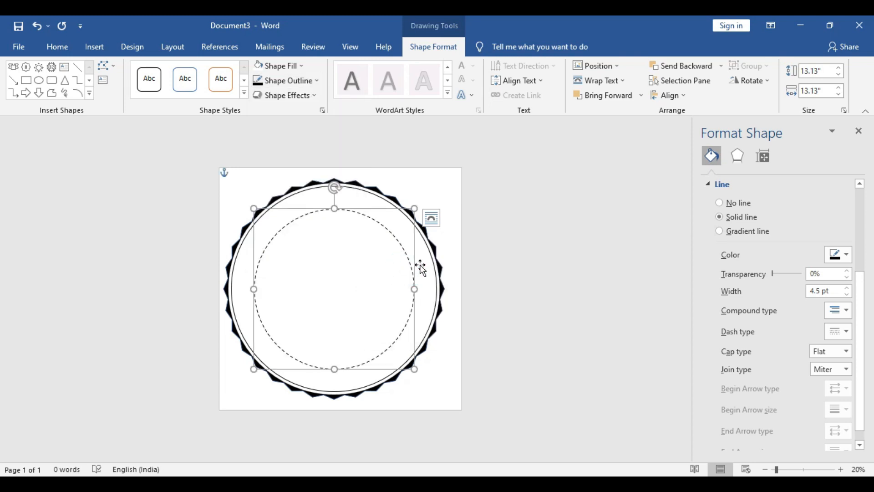
- Set the dashed inner circle's outline width to 10 pt and deselect it
click(295, 84)
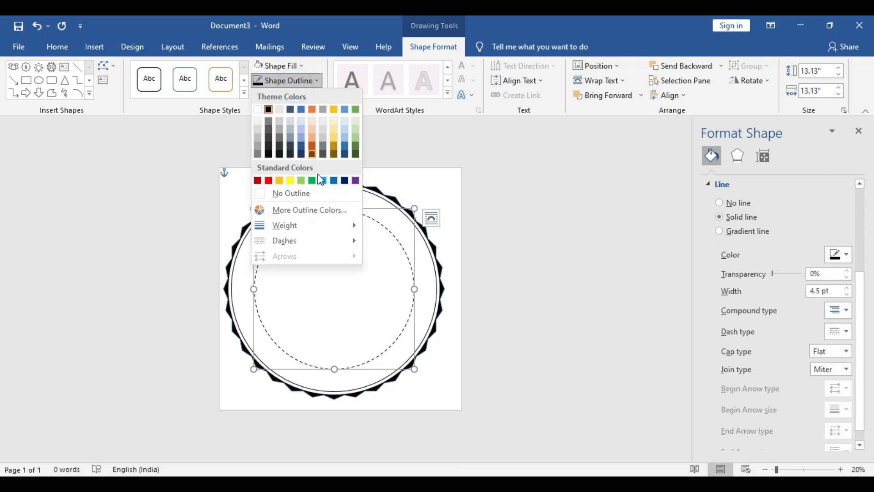
click(323, 239)
click(325, 227)
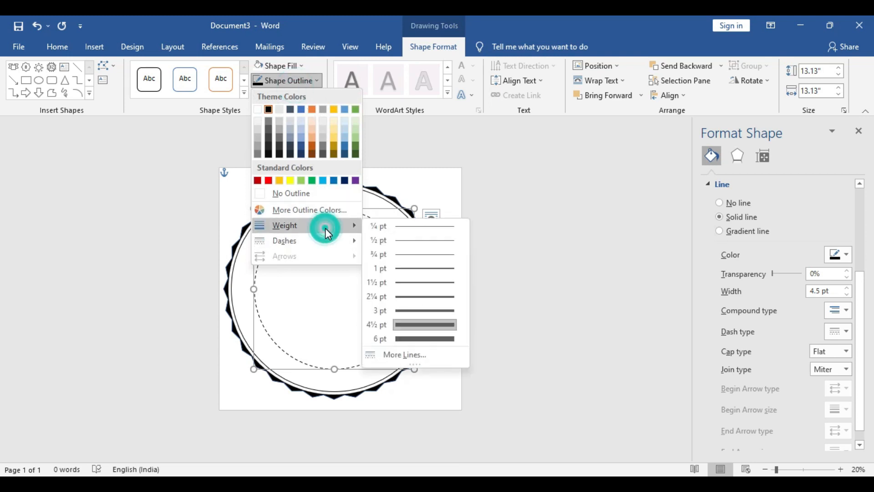
click(413, 355)
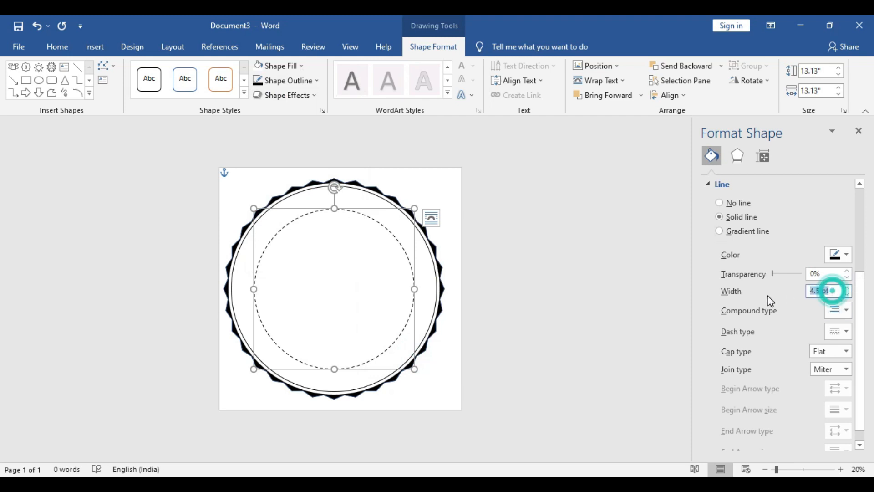
text(10)
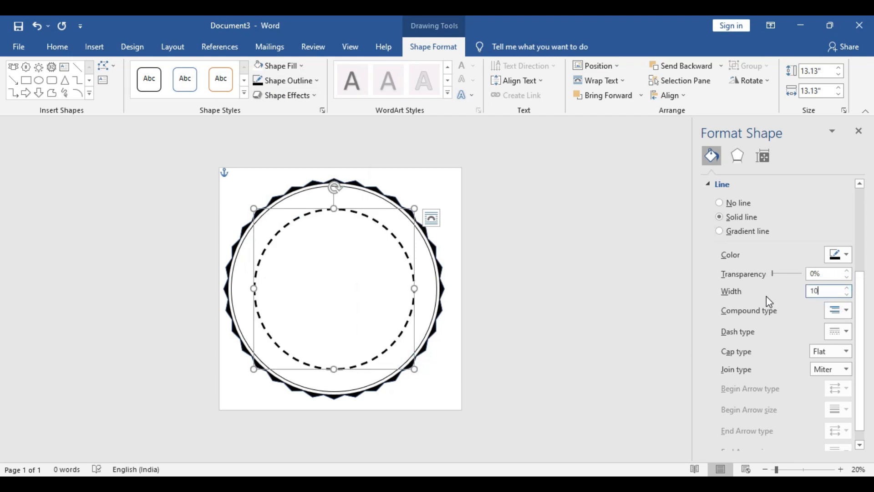
click(530, 247)
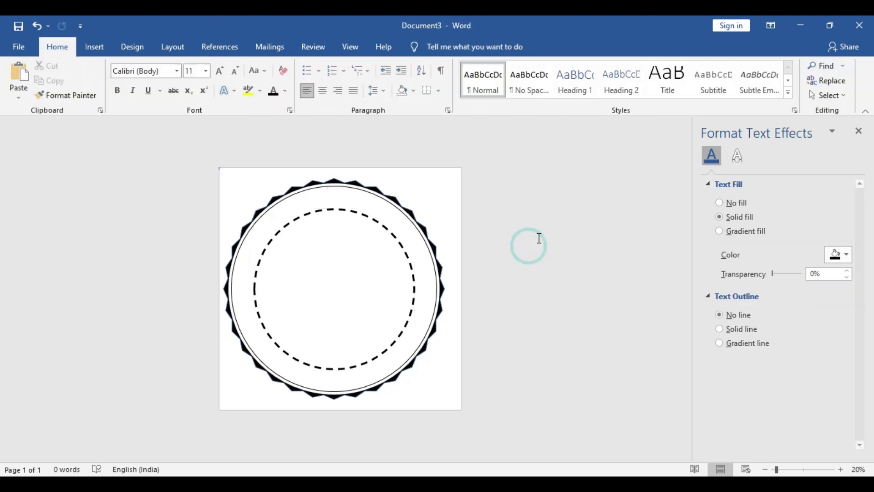
- Set the outer solid circle's outline width to 8 pt and deselect it
click(383, 205)
drag(833, 291, 759, 293)
text(8)
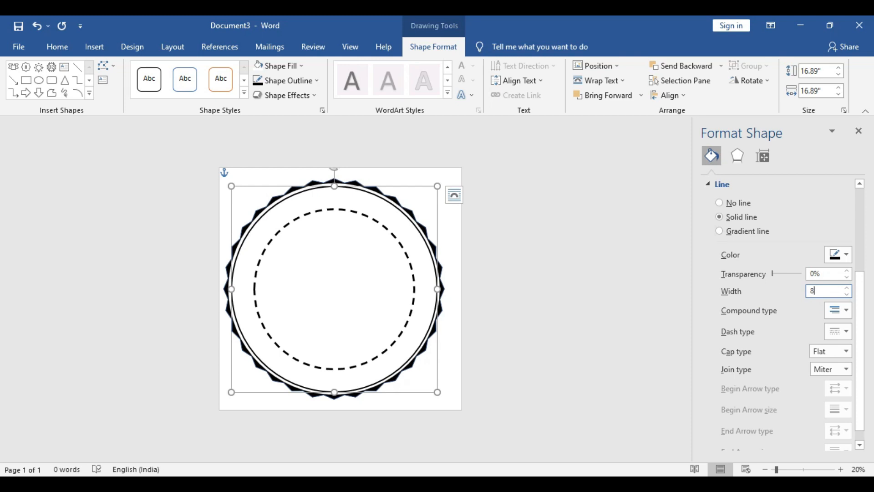
click(514, 225)
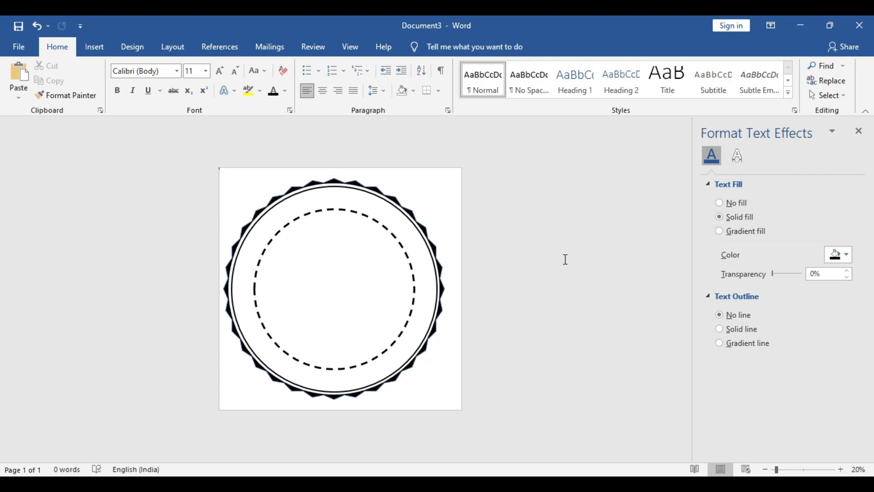
- Shrink the dashed circle to about 12.6 inches in diameter and realign it to the center and middle
click(317, 246)
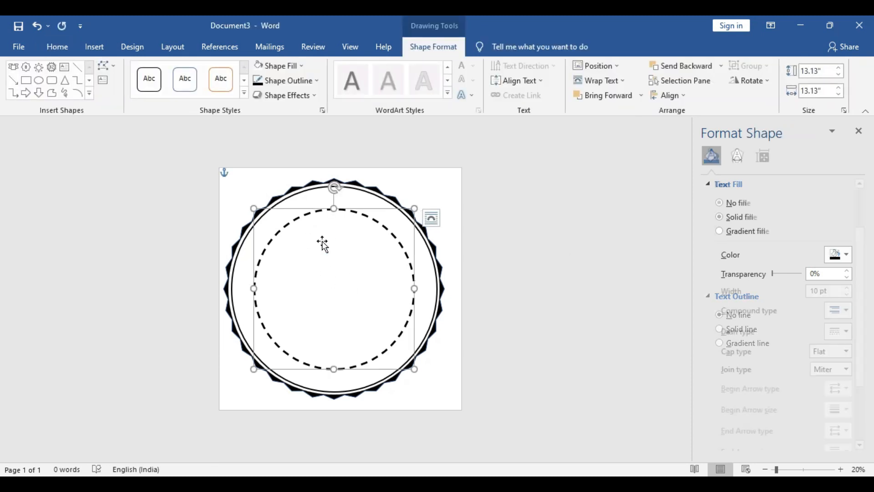
drag(253, 210, 260, 215)
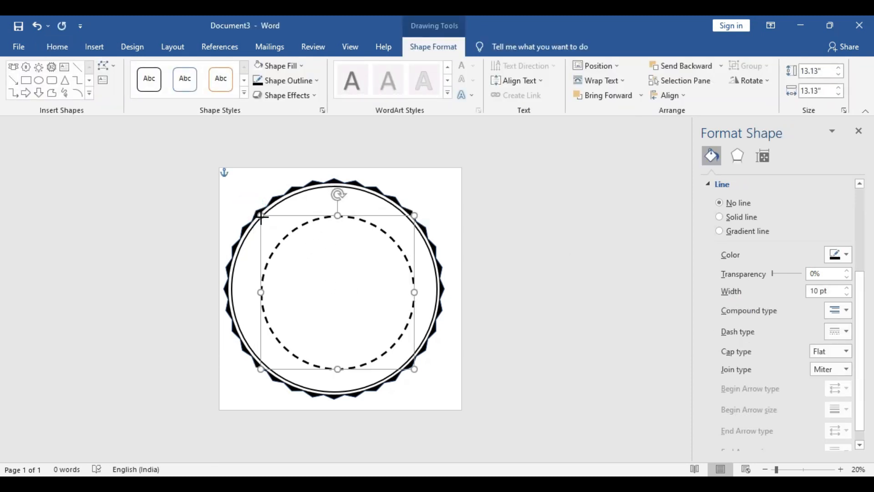
click(670, 95)
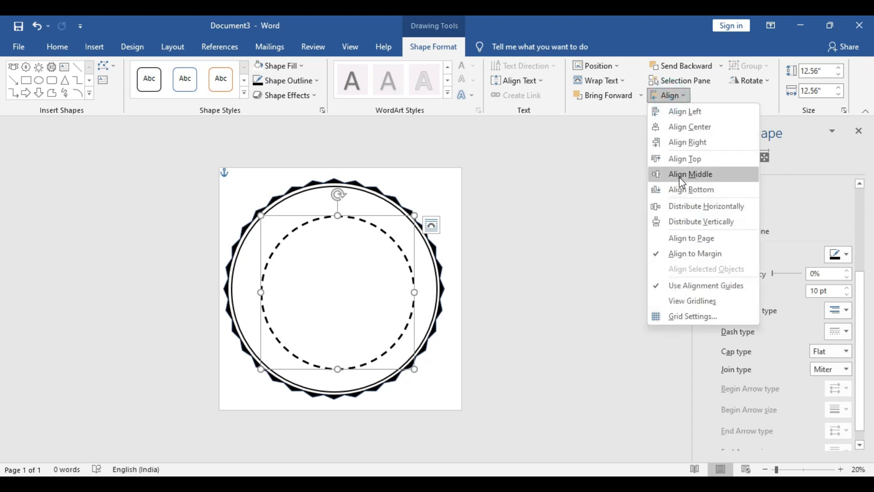
click(707, 129)
click(670, 96)
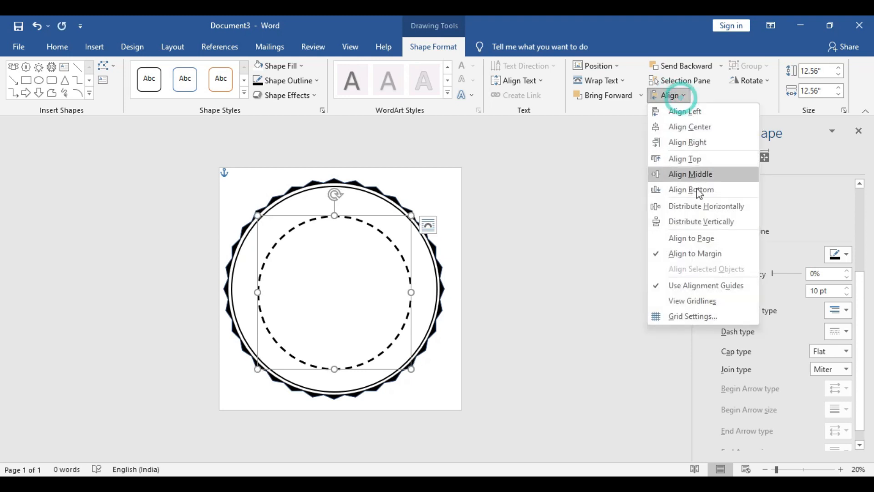
click(706, 174)
click(601, 243)
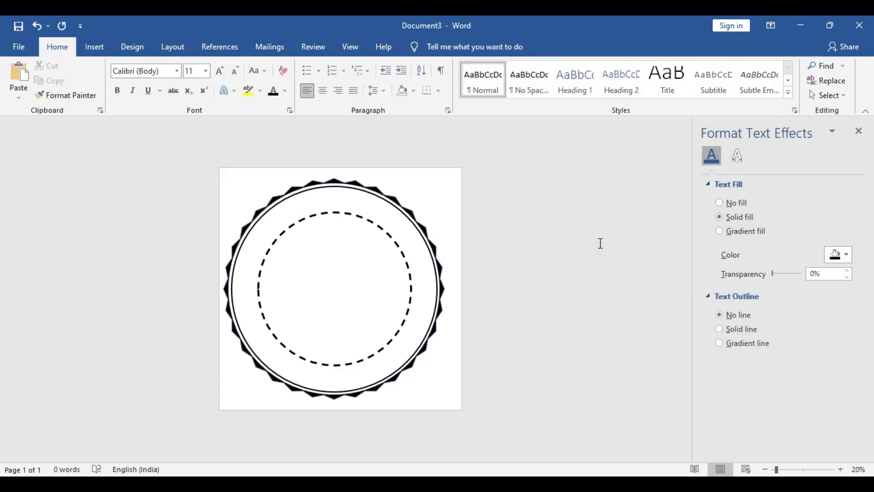
- Draw a square of about 11 by 11 inches over the circles
click(94, 46)
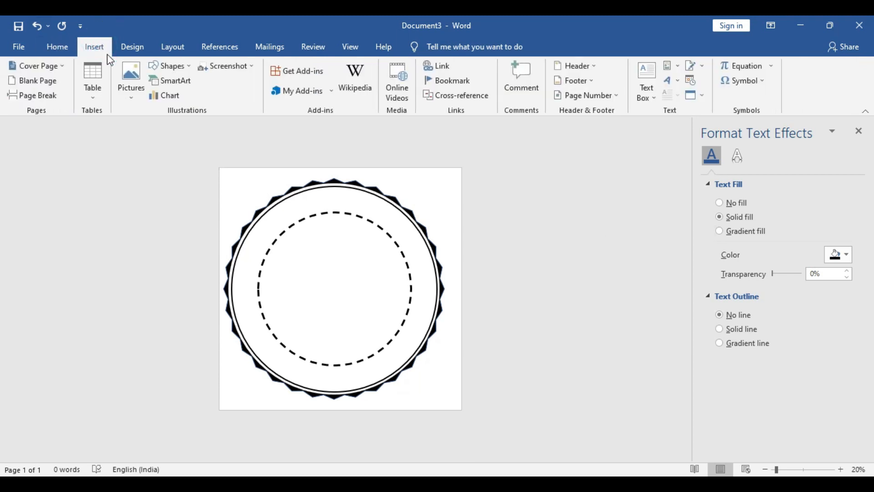
click(172, 66)
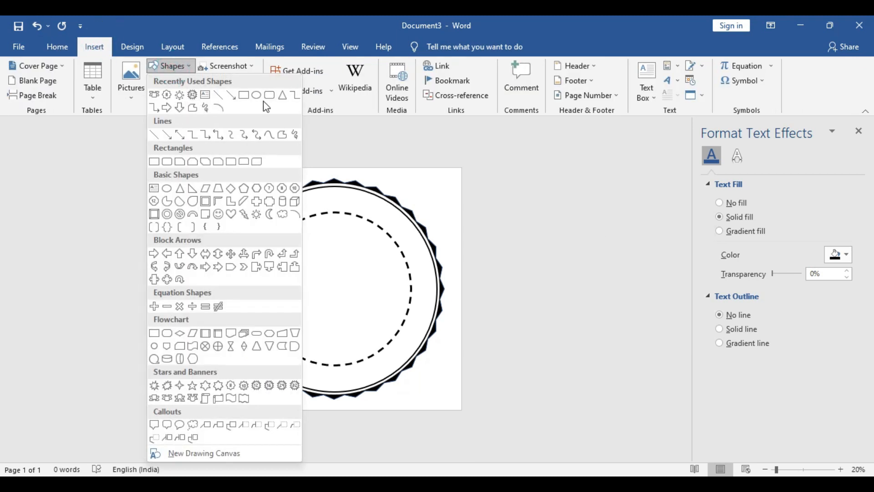
click(245, 93)
drag(287, 240, 407, 376)
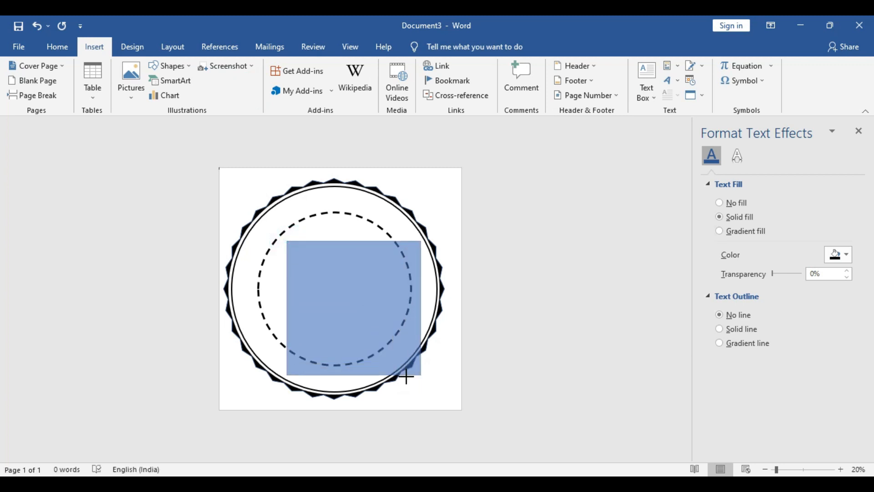
click(342, 293)
- Fill the square with the laurel wreath picture named 2 and remove its outline
click(283, 66)
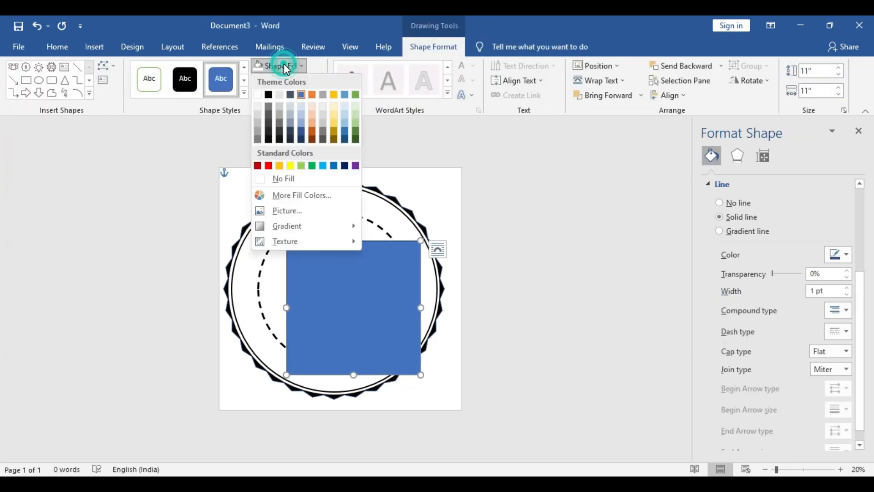
click(297, 214)
click(329, 185)
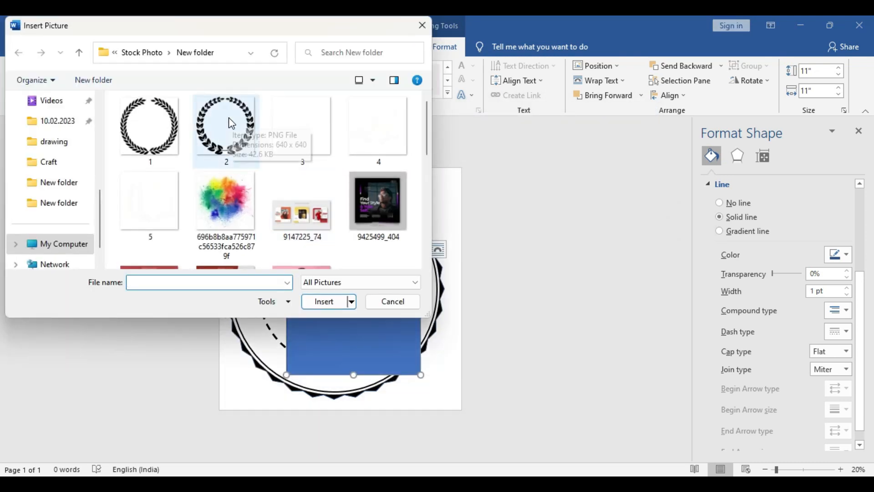
click(231, 123)
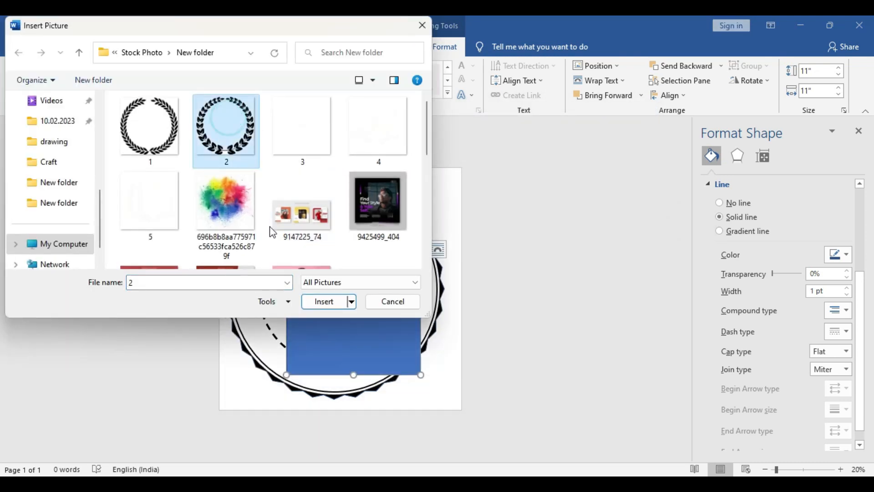
click(324, 301)
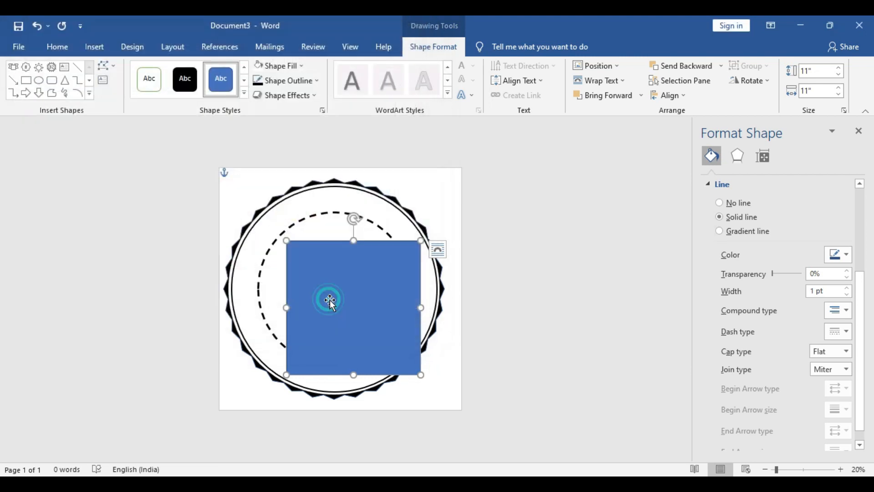
click(299, 83)
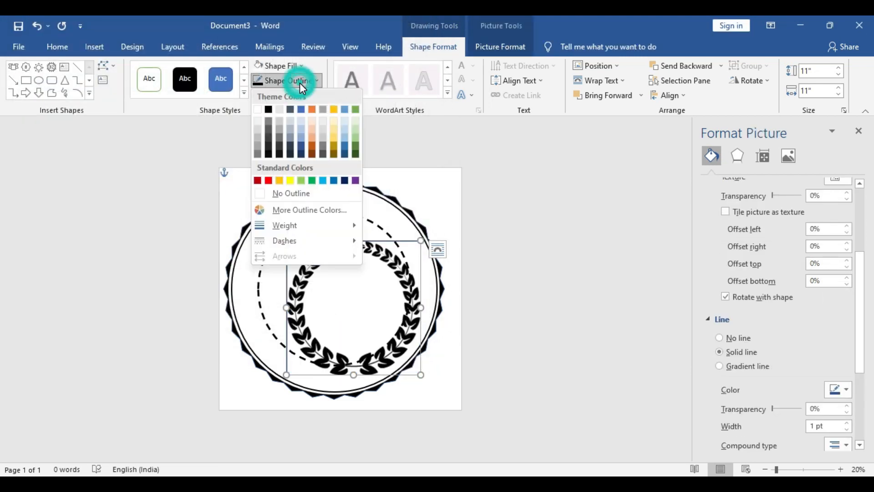
click(309, 193)
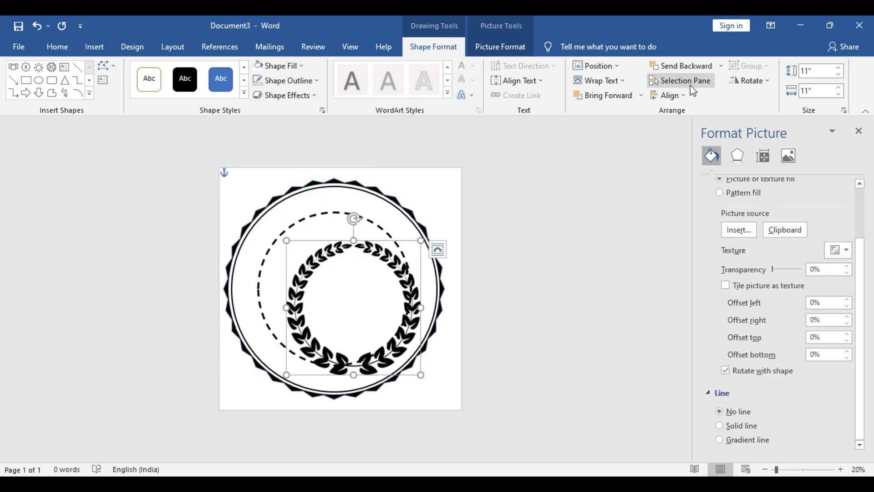
- Align the wreath to the center and middle inside the dashed circle, and deselect it
click(678, 95)
click(694, 130)
click(682, 97)
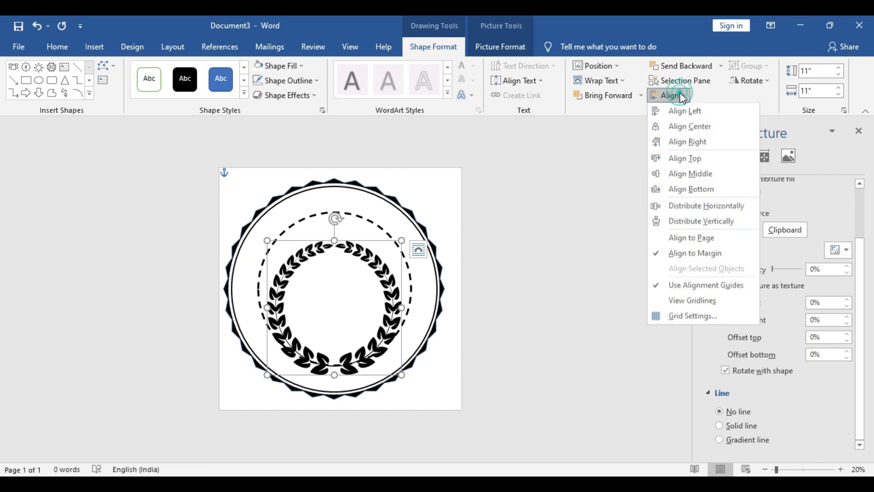
click(703, 175)
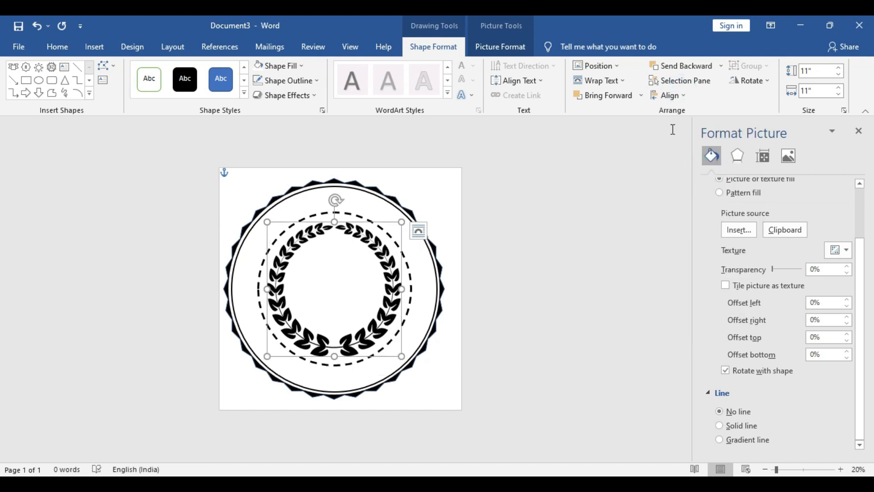
click(548, 215)
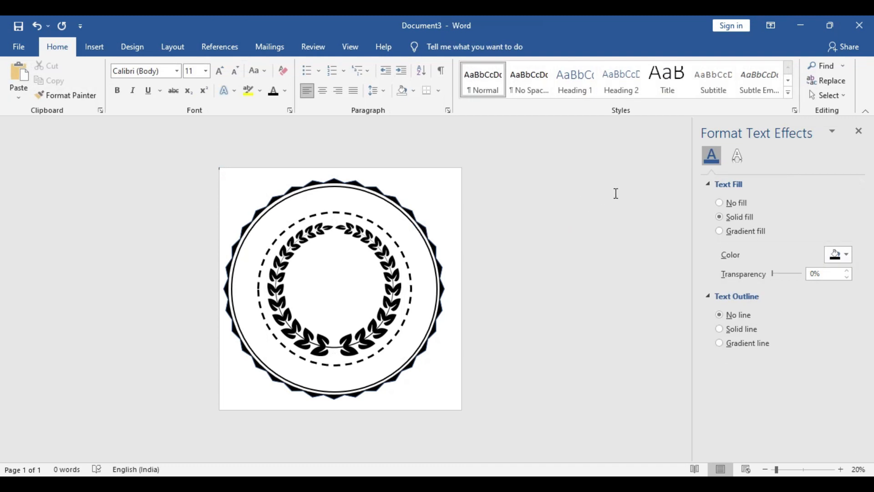
- Draw a tilted-down ribbon banner about 14.6 by 3.2 inches across the wreath, deepening its folds and widening its center panel
click(96, 47)
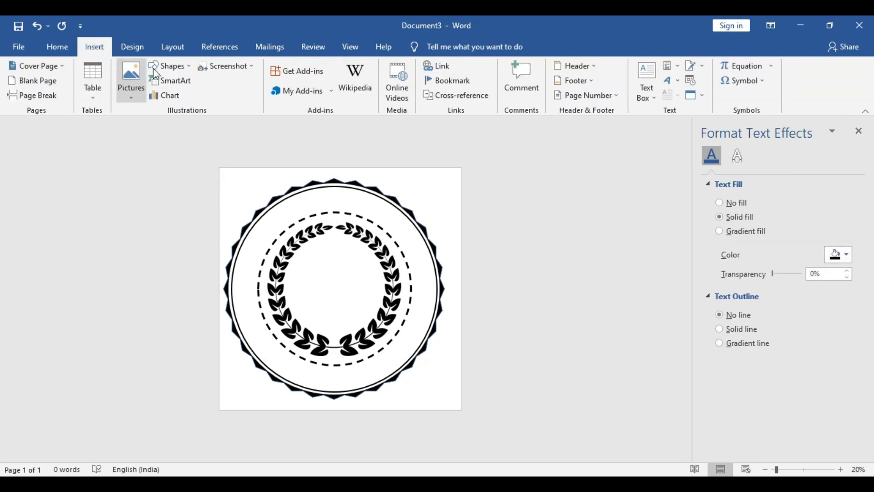
click(173, 67)
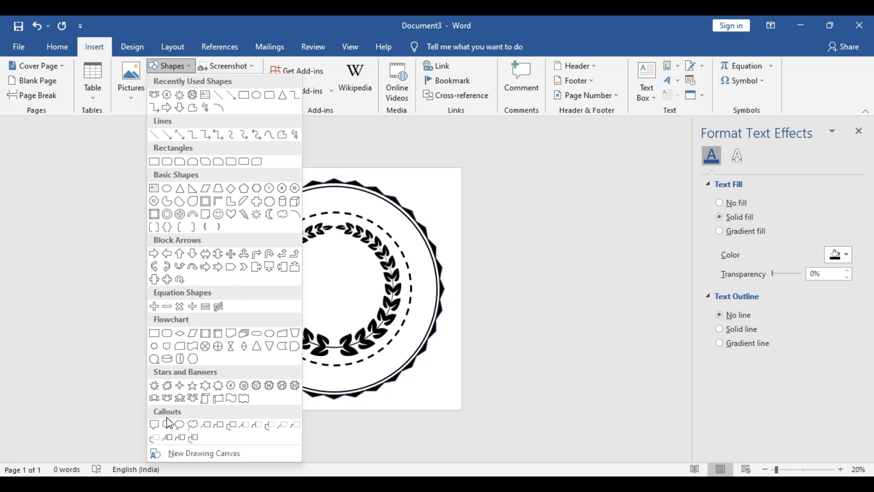
click(168, 398)
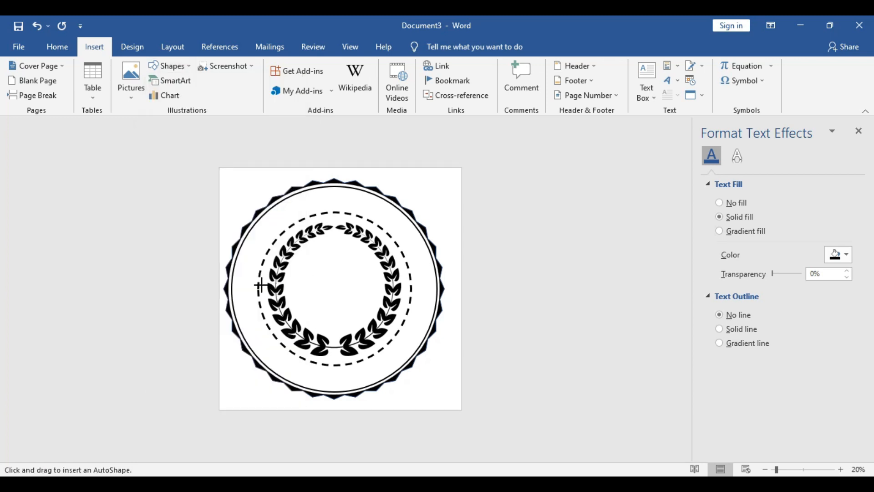
drag(248, 289, 430, 327)
drag(337, 294, 340, 310)
drag(294, 292, 275, 294)
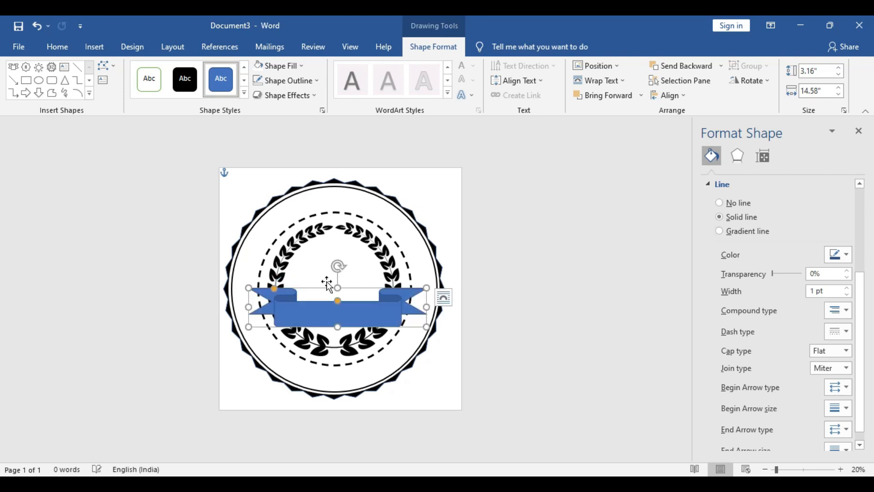
- Resize the ribbon banner to about 11.8 by 2.7 inches and position it across the lower part of the wreath
click(339, 323)
drag(339, 322, 405, 321)
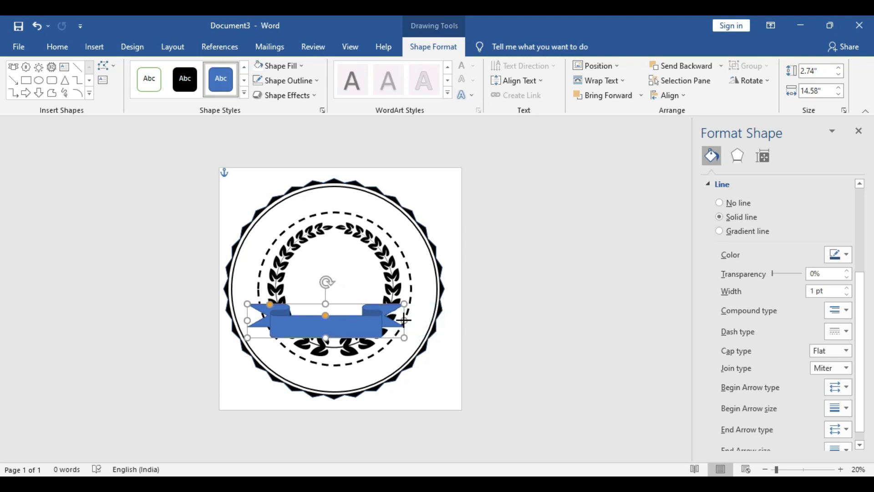
drag(249, 318, 261, 319)
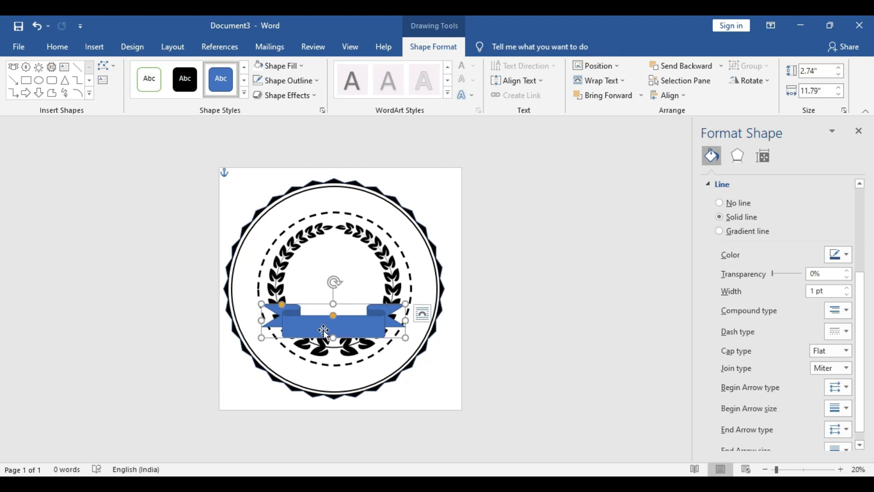
drag(351, 327, 352, 325)
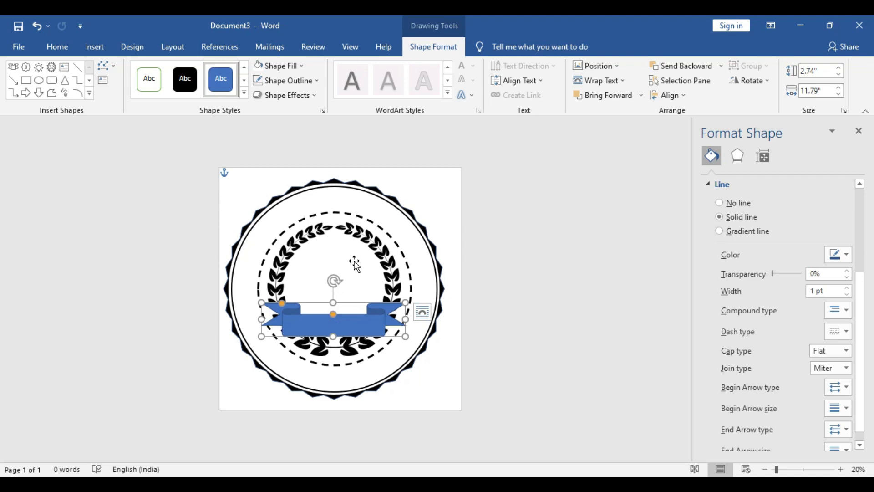
- Give the ribbon banner a white fill and a black outline
click(370, 319)
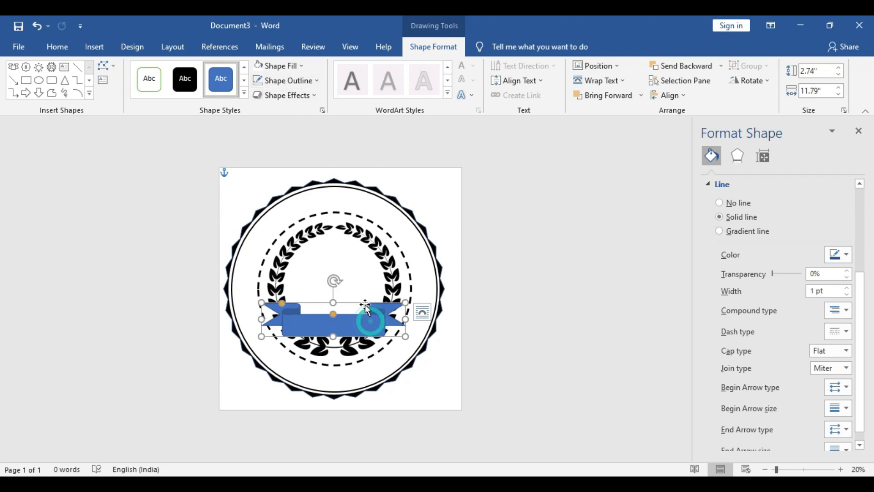
click(286, 70)
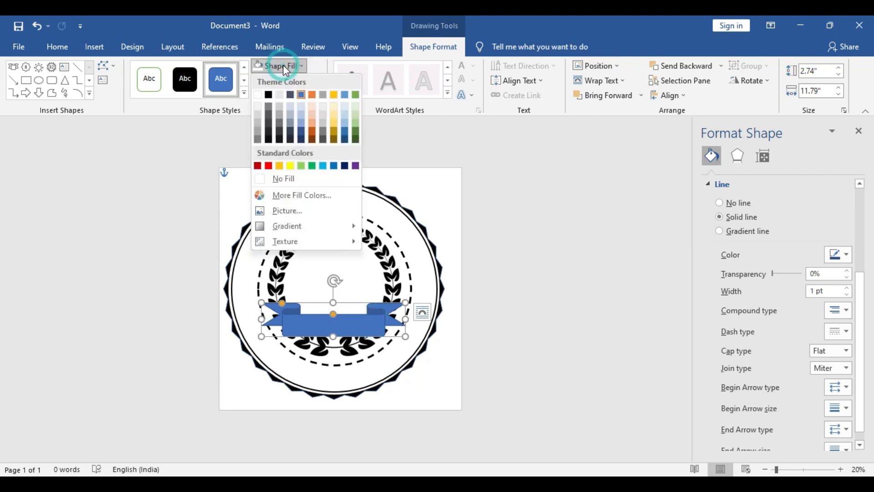
click(260, 98)
click(300, 81)
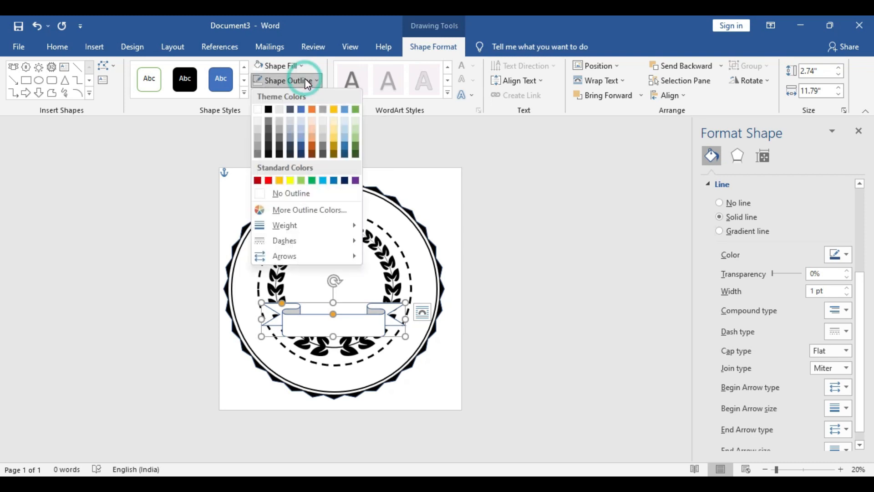
click(268, 110)
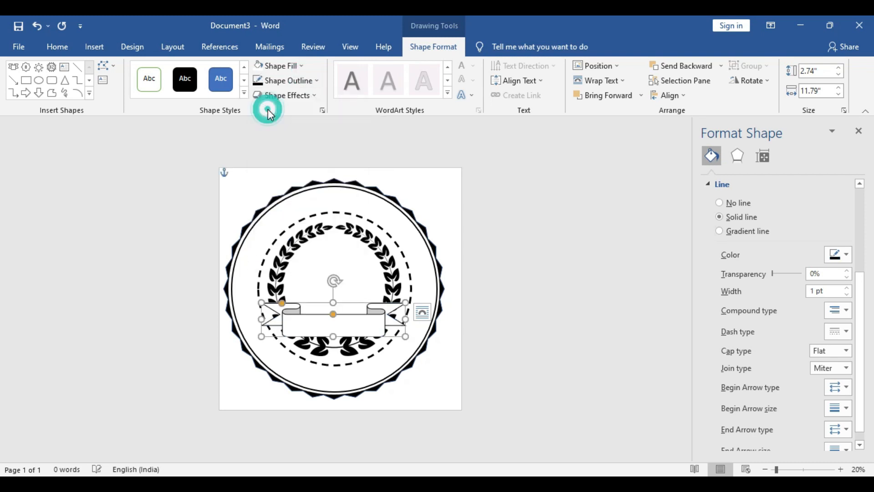
- Draw a square about 6.47 by 6.47 inches inside the wreath, overlapping the ribbon banner
click(527, 234)
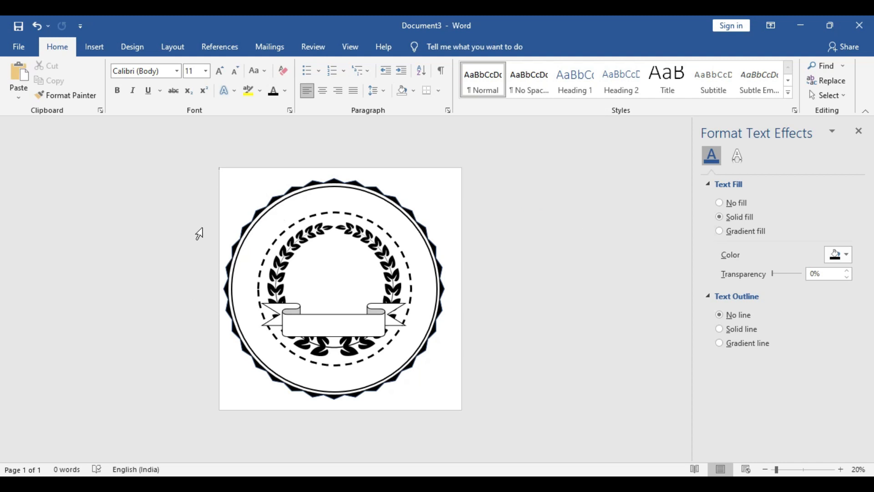
click(96, 52)
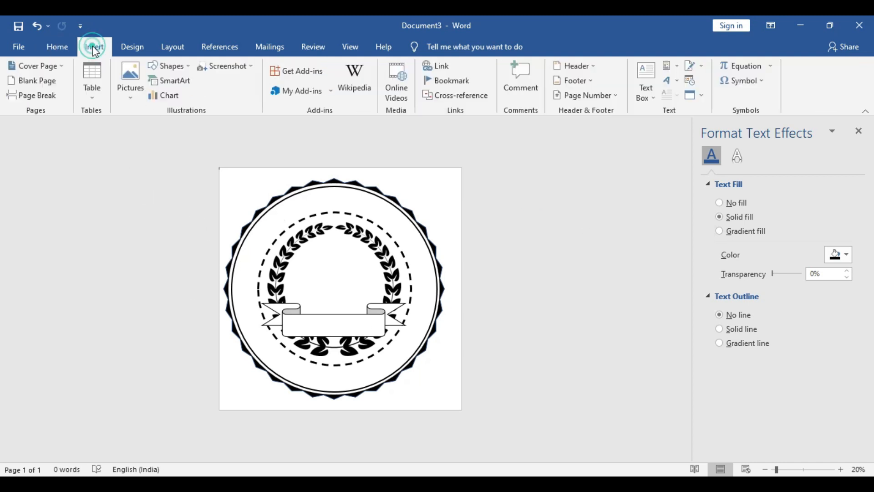
click(182, 69)
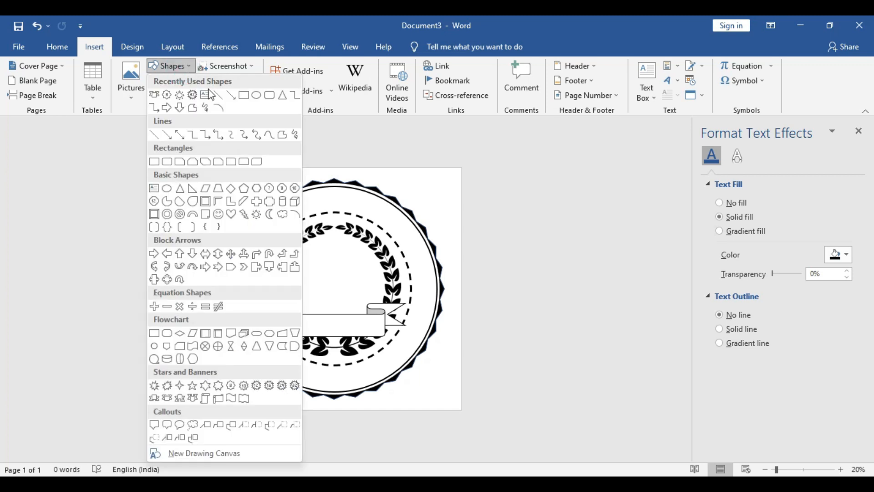
click(244, 95)
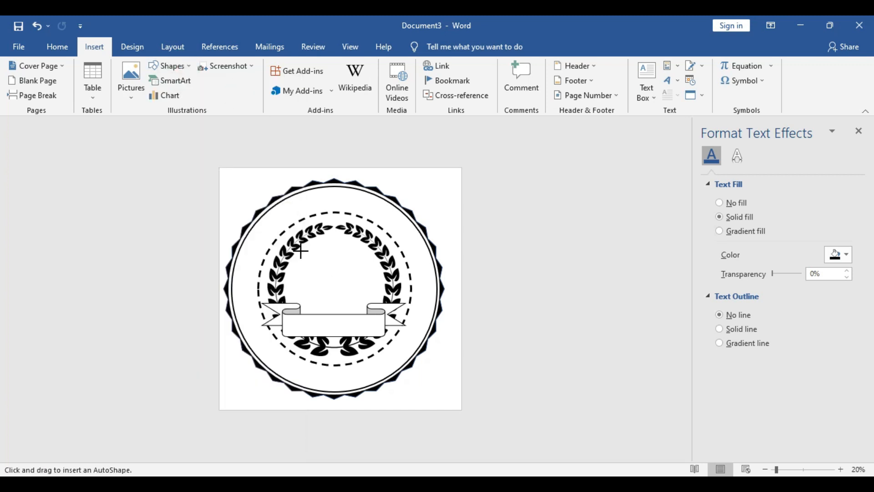
drag(301, 250, 380, 331)
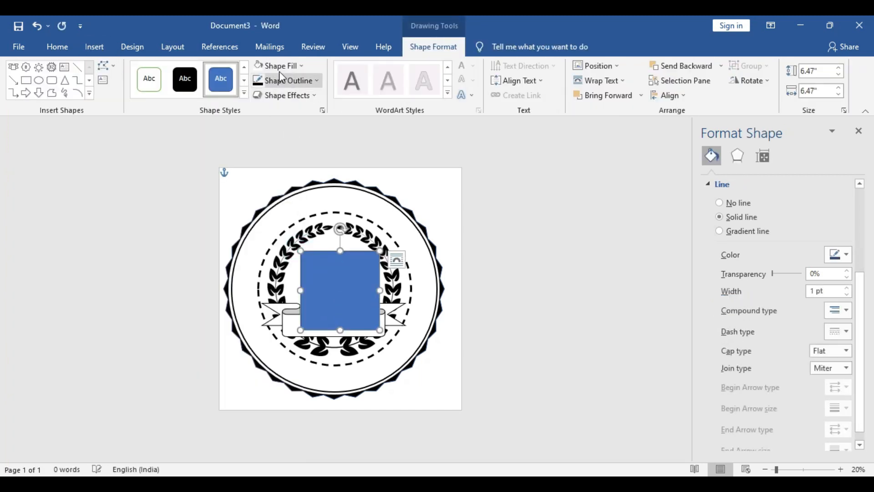
- Fill the square with picture 4 from the Stock Photo folder's New folder
click(279, 69)
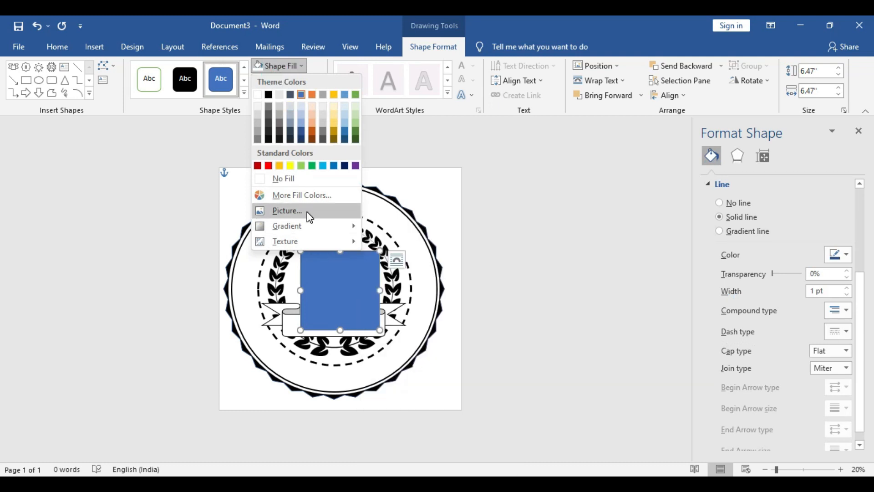
click(308, 211)
click(315, 181)
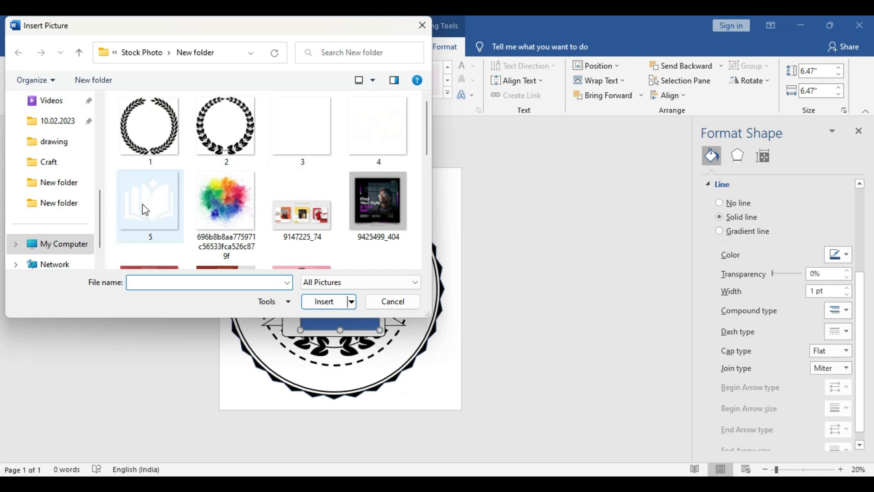
click(377, 131)
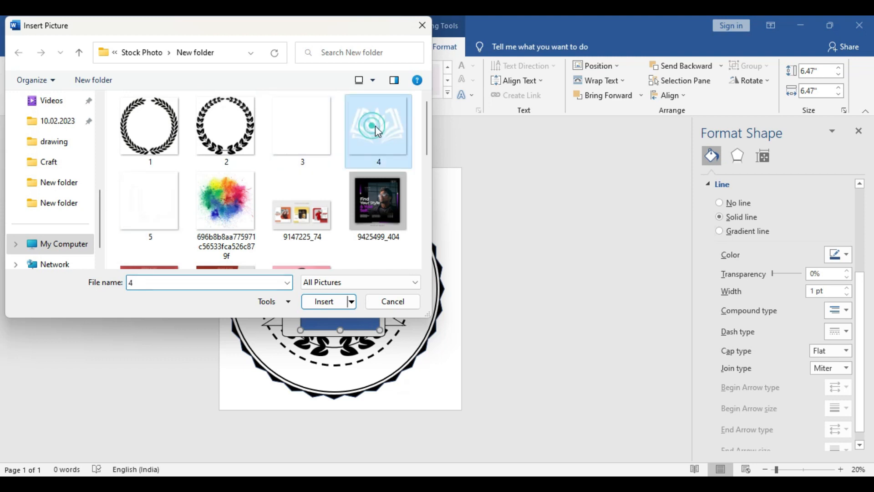
click(321, 302)
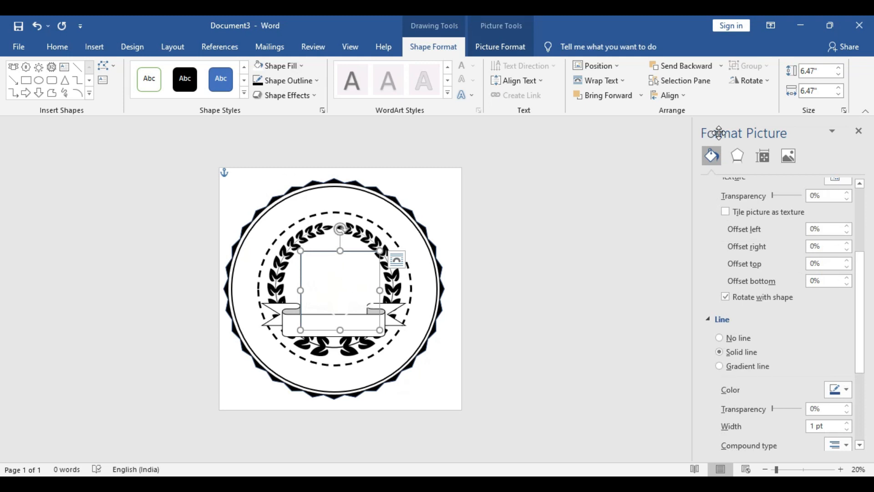
- Recolor the open-book picture with the light gray variation and set its brightness to -100%
click(790, 158)
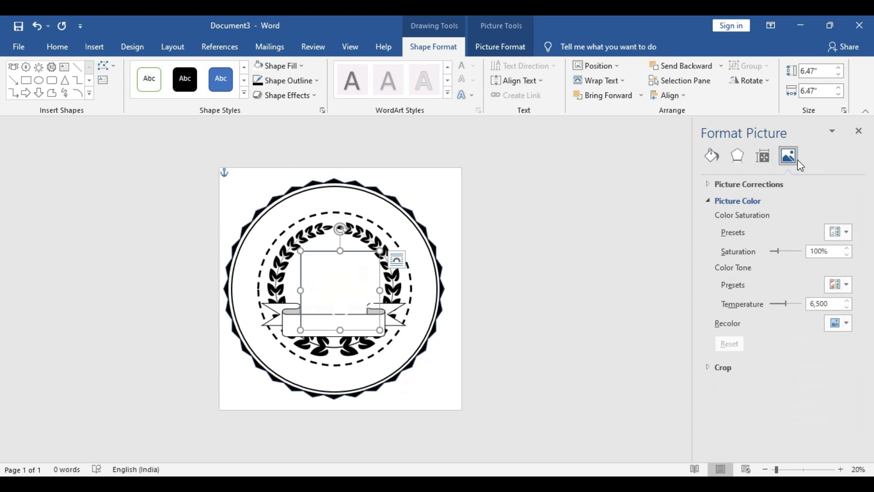
click(846, 323)
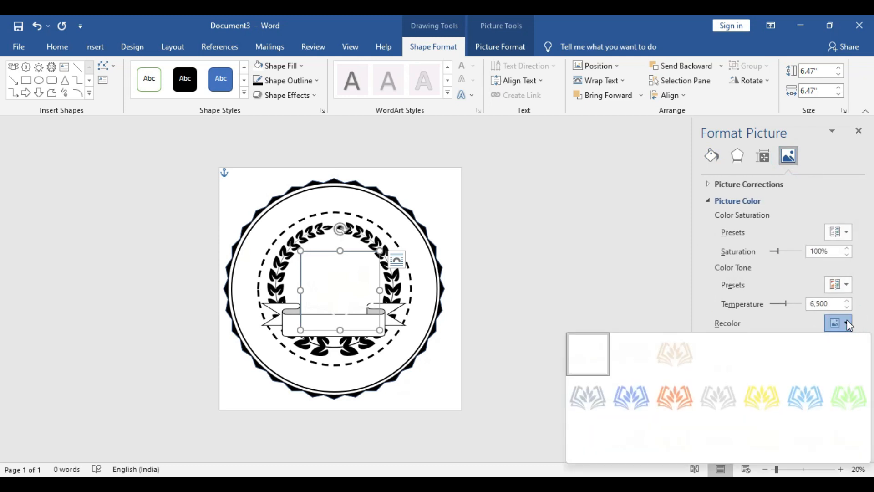
click(846, 285)
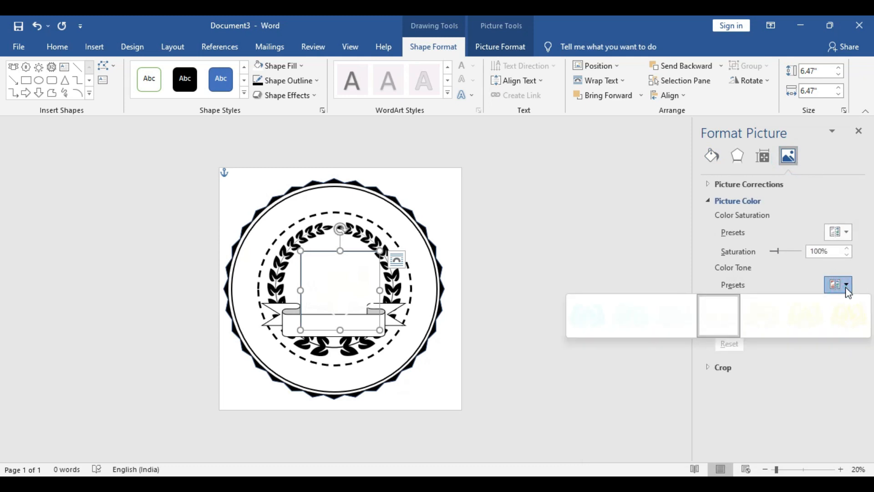
click(843, 324)
click(843, 324)
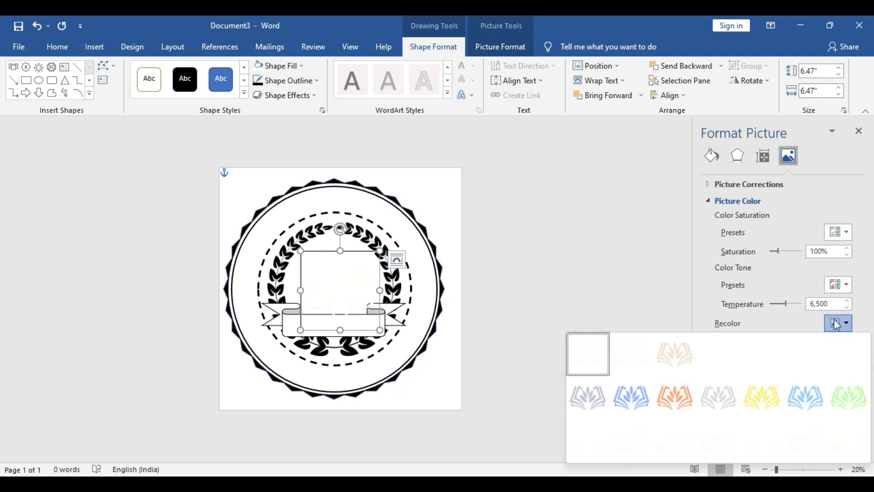
click(717, 399)
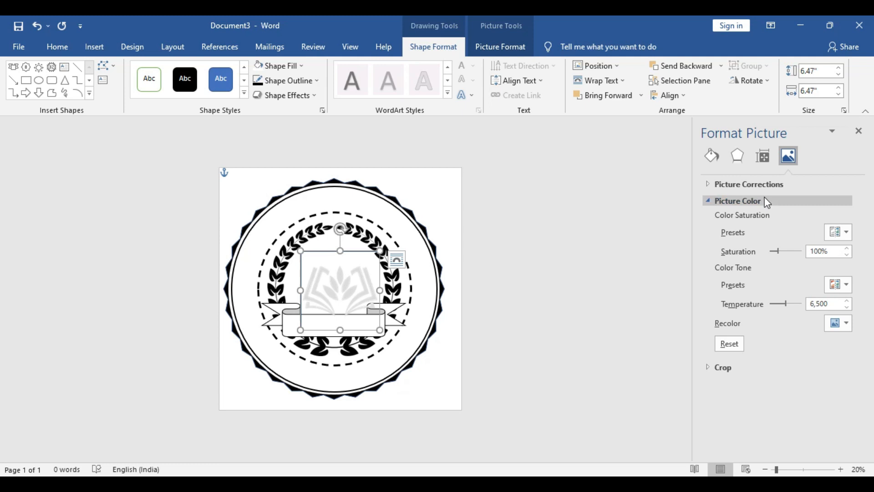
click(709, 183)
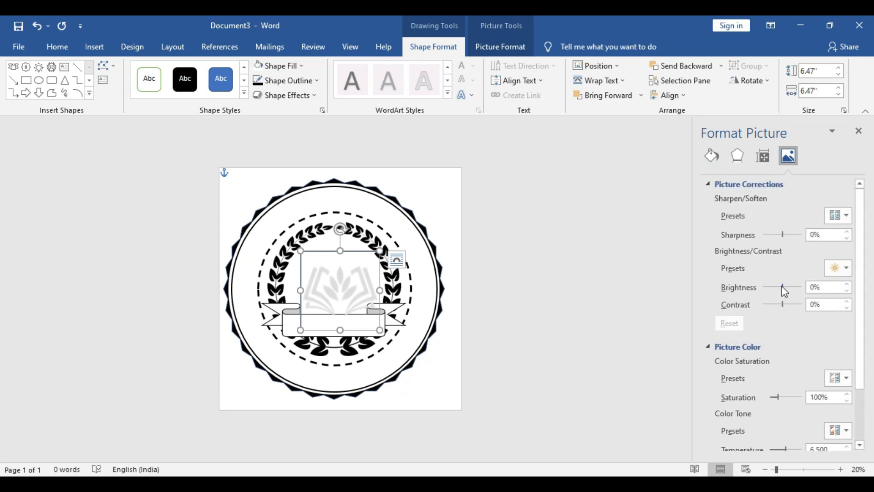
drag(783, 286, 760, 289)
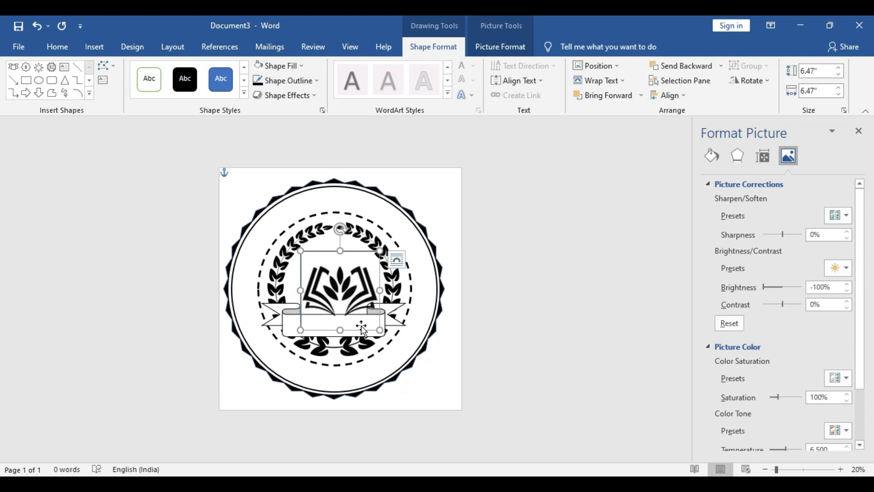
- Shift the book picture slightly upward and remove its outline
drag(345, 285, 338, 273)
click(310, 81)
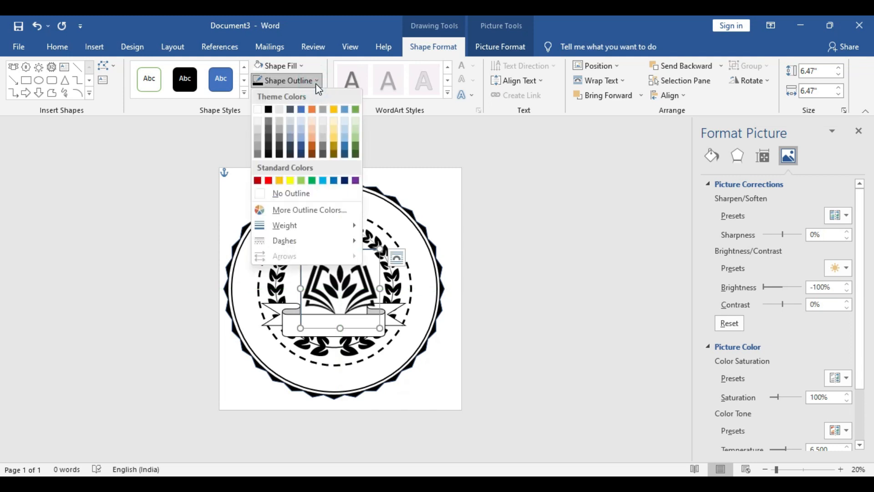
click(287, 193)
- Enlarge the book emblem slightly, position it inside the wreath just above the ribbon, and deselect it
drag(349, 287, 341, 271)
drag(373, 314, 380, 323)
drag(293, 234, 289, 231)
drag(348, 278, 347, 276)
click(521, 248)
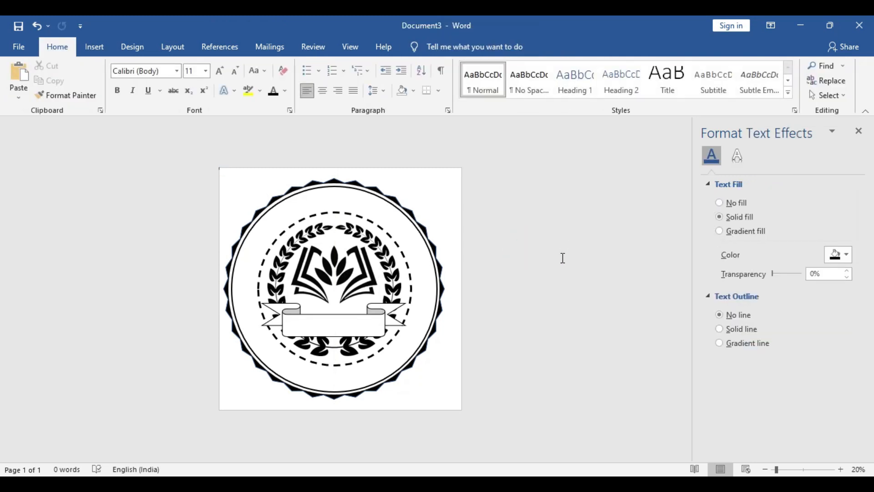
- Draw a text box about 9.16 by 1.89 inches across the upper part of the badge and enter "COMPANY NAME"
click(97, 48)
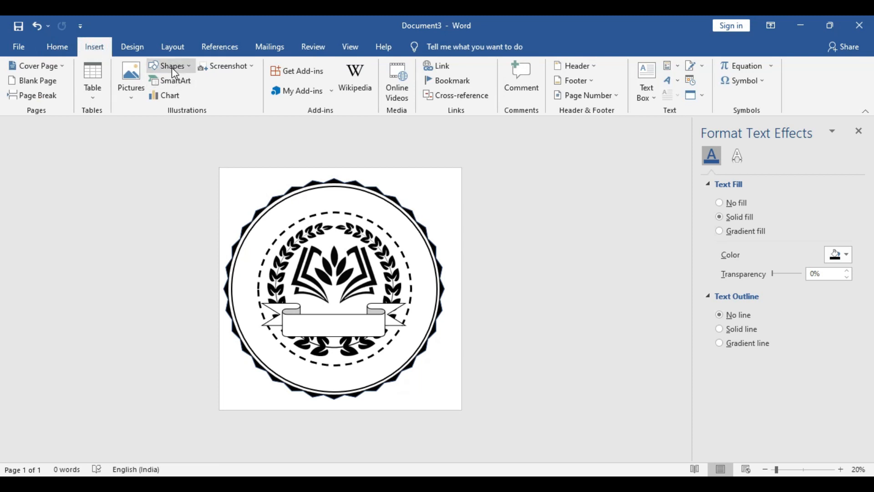
click(173, 67)
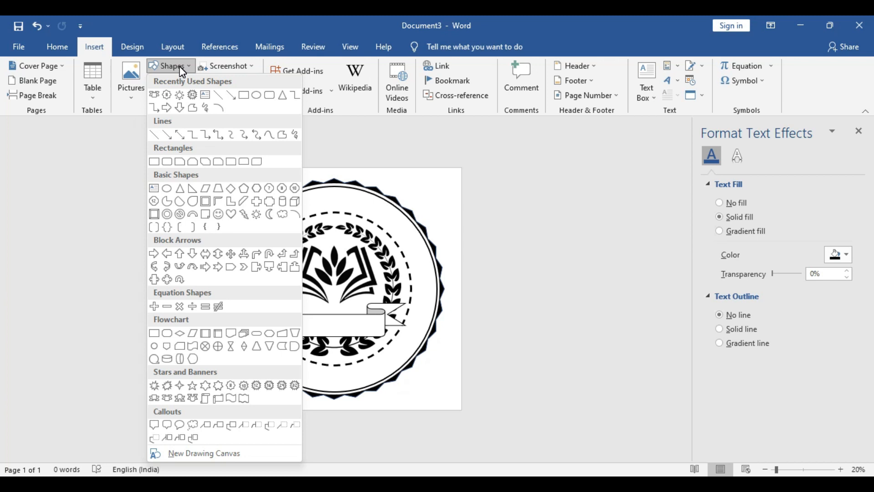
click(182, 68)
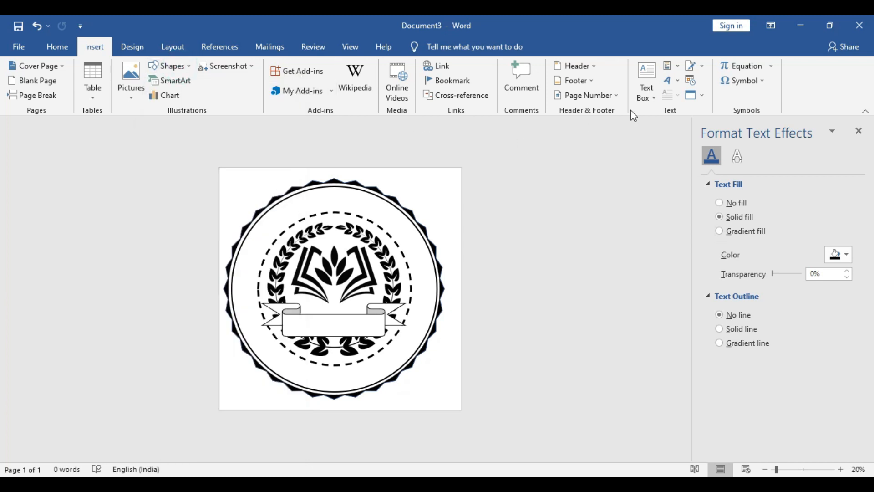
click(647, 85)
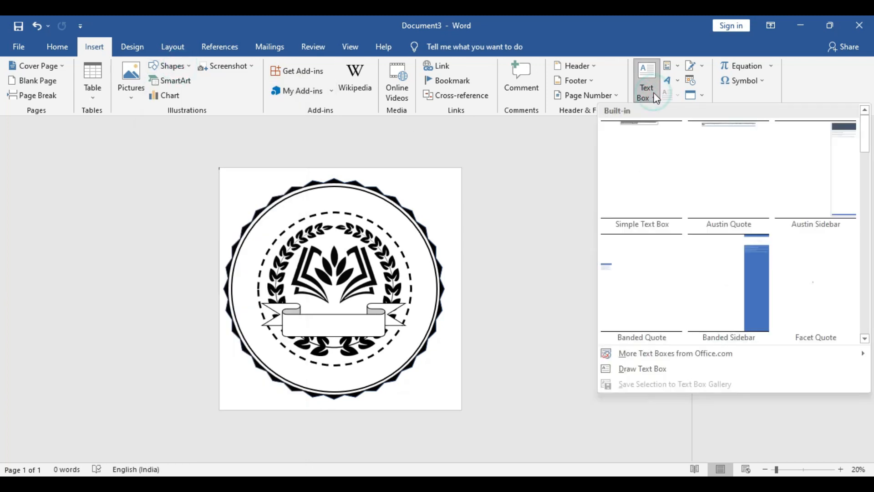
click(647, 370)
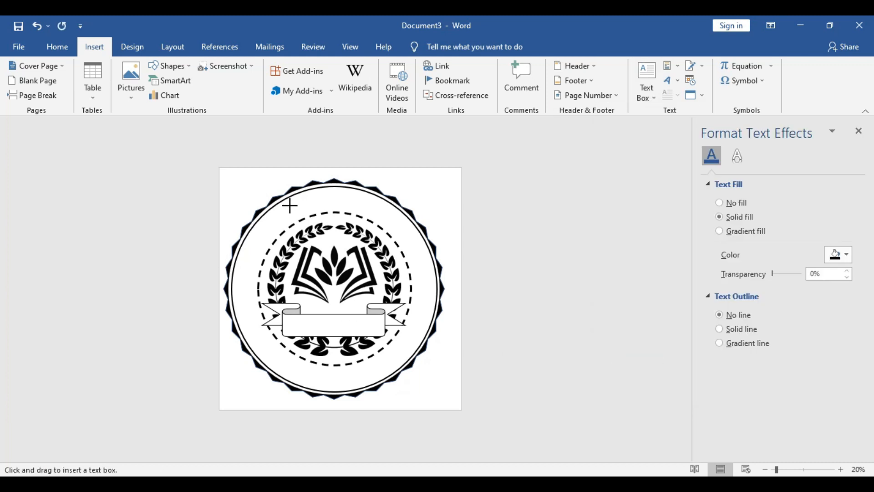
drag(289, 203, 401, 226)
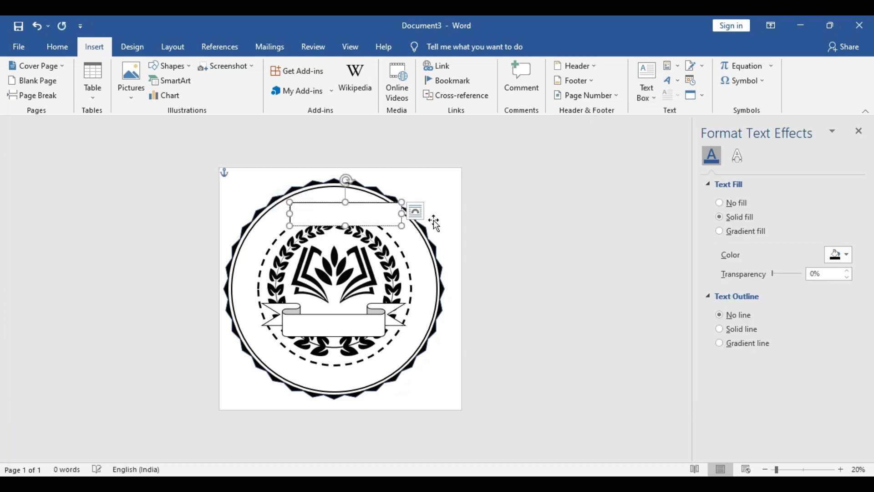
text(S)
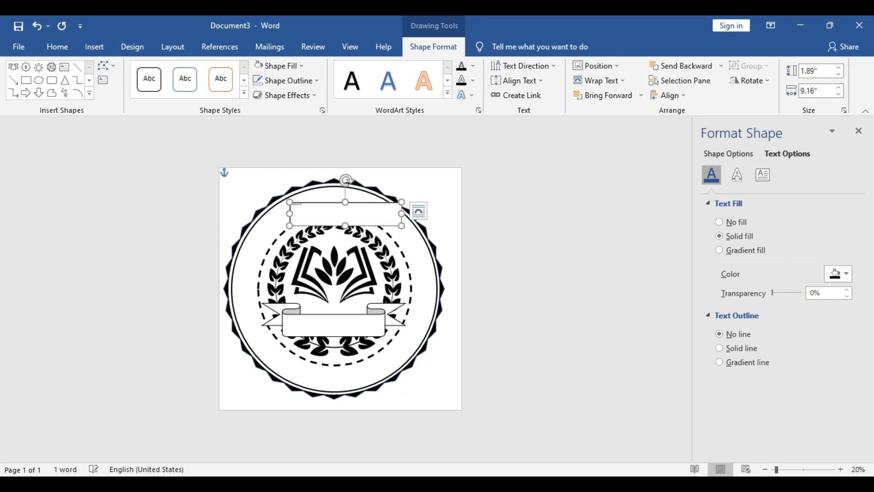
- Set the COMPANY NAME text to 50 pt and center it in its box
click(300, 210)
drag(304, 208, 292, 209)
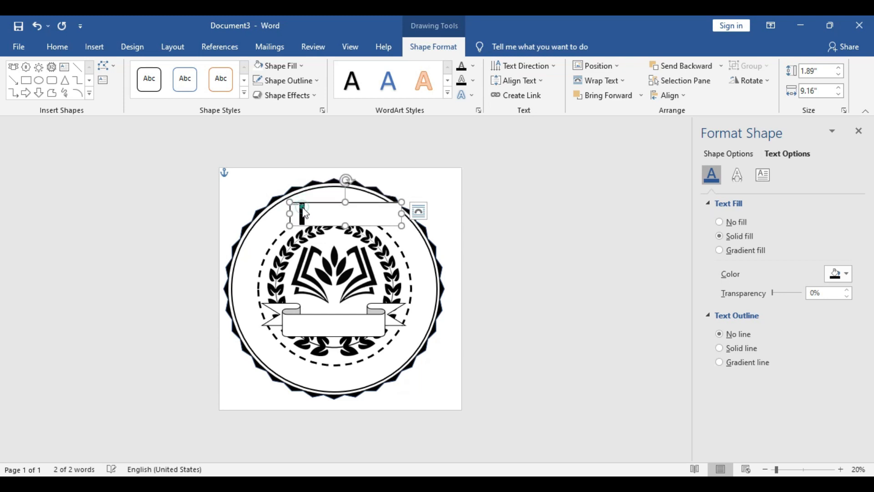
click(387, 170)
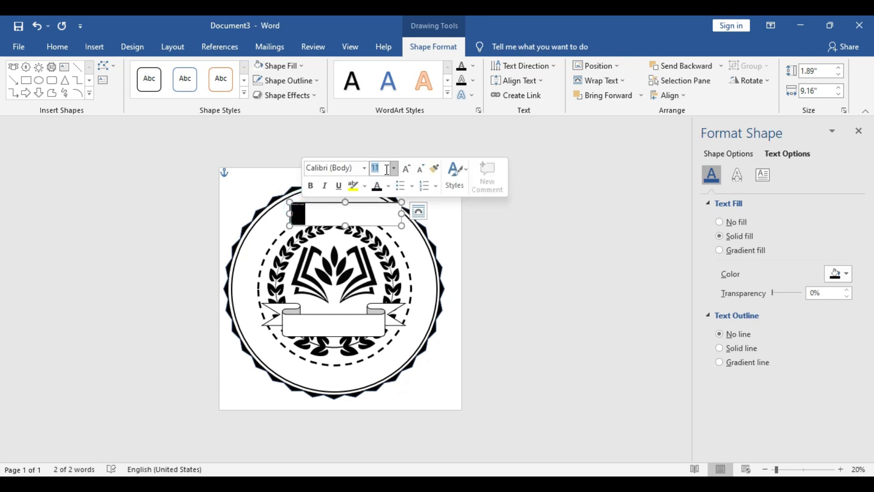
text(40)
key(Return)
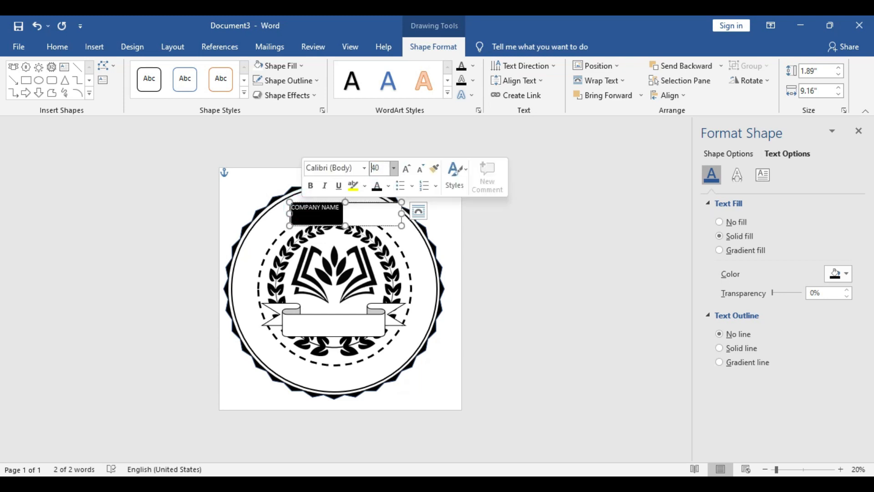
click(376, 168)
key(Return)
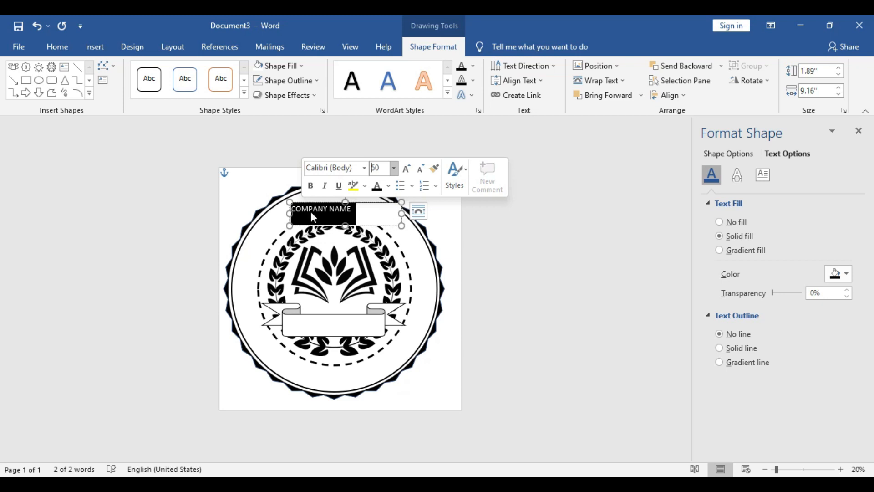
click(58, 46)
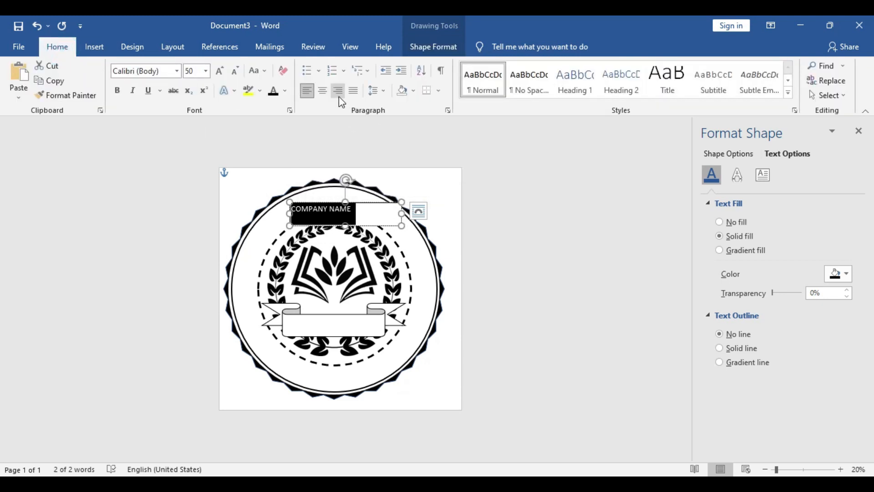
click(323, 91)
- Shrink the COMPANY NAME text box to fit its text and place it on the ribbon's center panel
drag(401, 213, 351, 329)
click(327, 221)
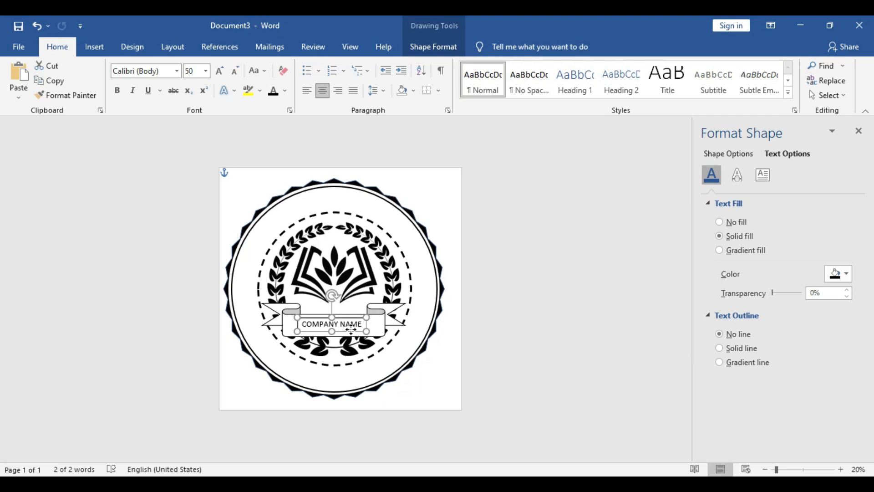
click(547, 321)
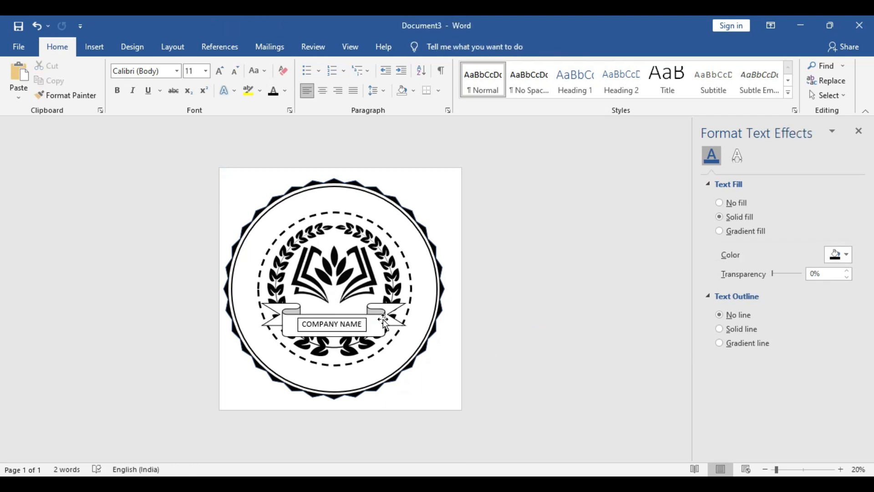
- Increase the COMPANY NAME text to 70 pt and enlarge its text box to fit
click(367, 327)
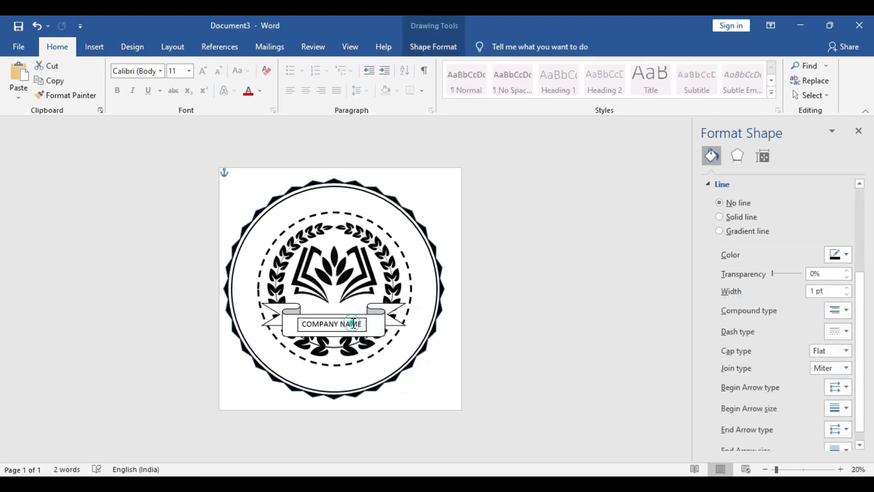
triple_click(355, 324)
click(433, 283)
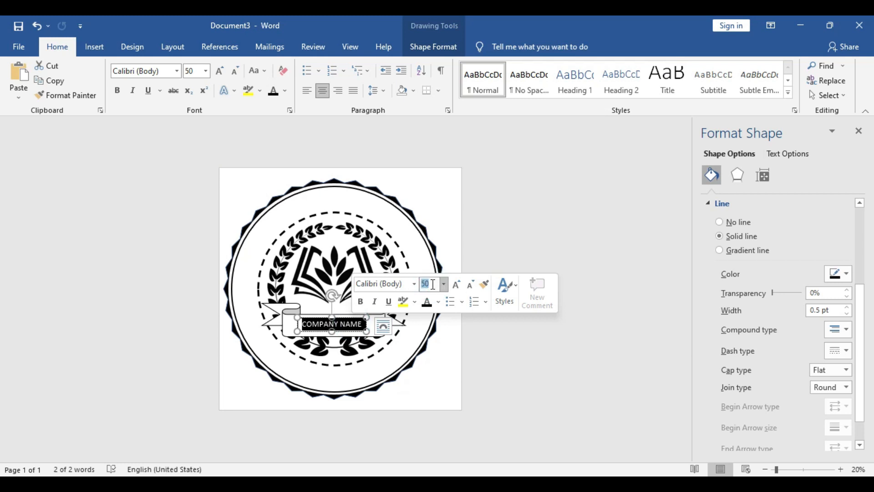
key(Return)
drag(367, 331, 388, 337)
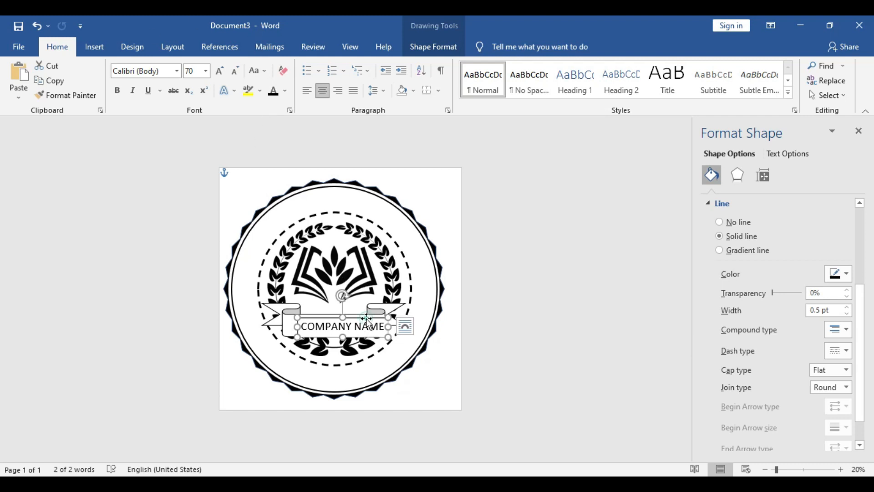
- Remove both the fill and the outline from the COMPANY NAME text box on the ribbon
click(434, 47)
click(273, 67)
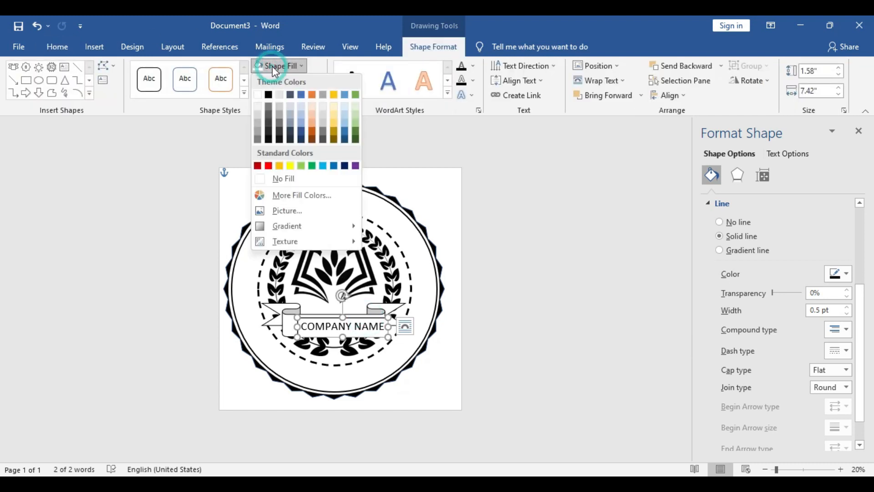
click(291, 177)
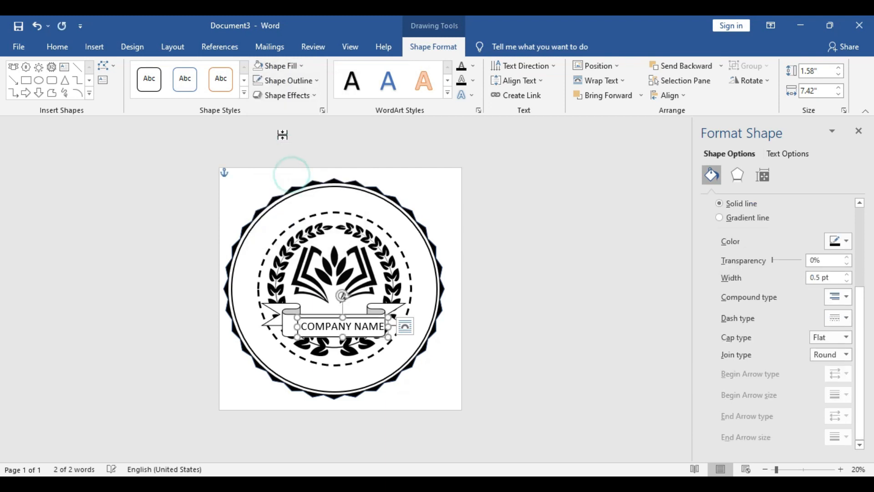
click(293, 66)
click(293, 67)
click(296, 81)
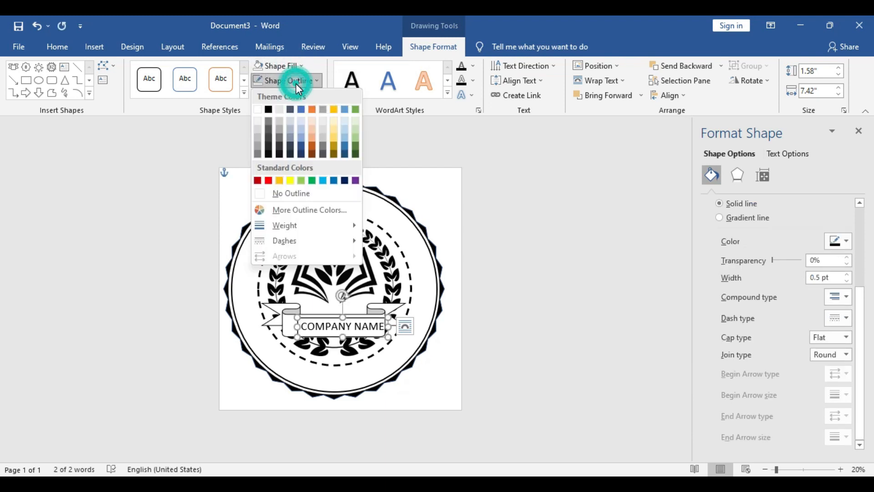
click(311, 196)
- Move the COMPANY NAME text box slightly and nudge it until the text is centered in the ribbon's middle panel
drag(379, 338, 375, 335)
key(Left)
key(Left)
key(Left)
key(Left)
key(Left)
key(Left)
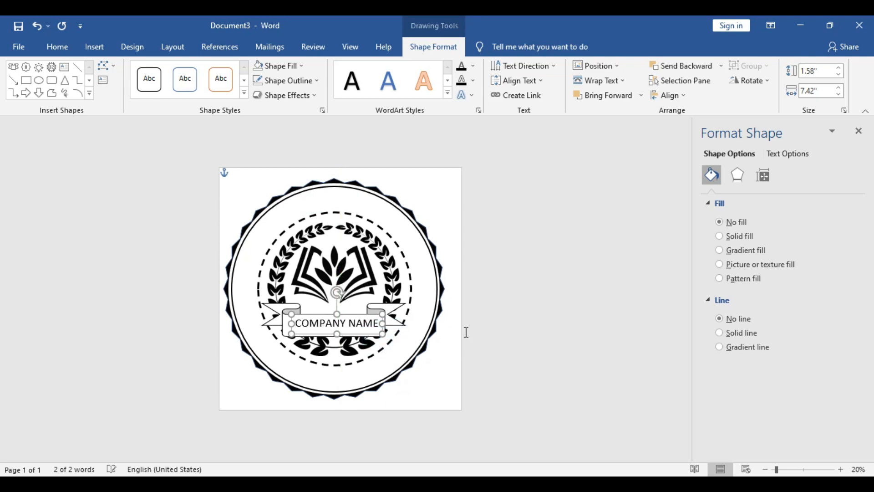
key(Down)
key(Down)
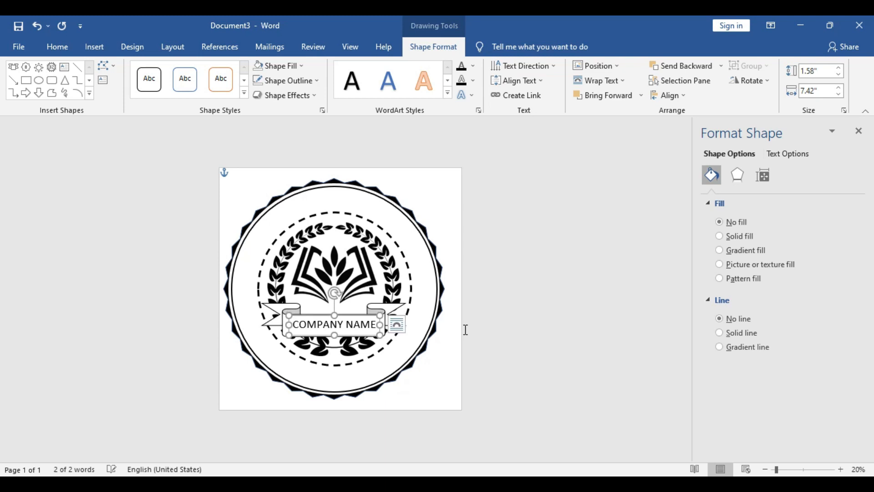
key(Down)
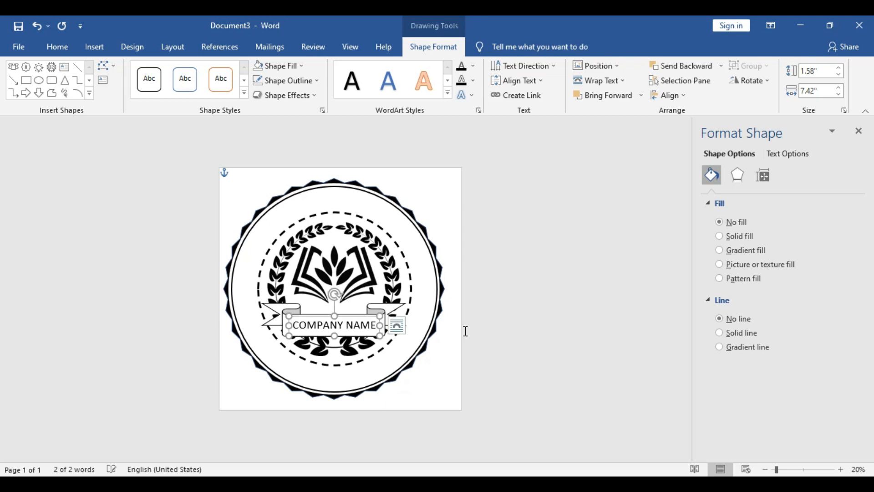
click(530, 269)
click(574, 318)
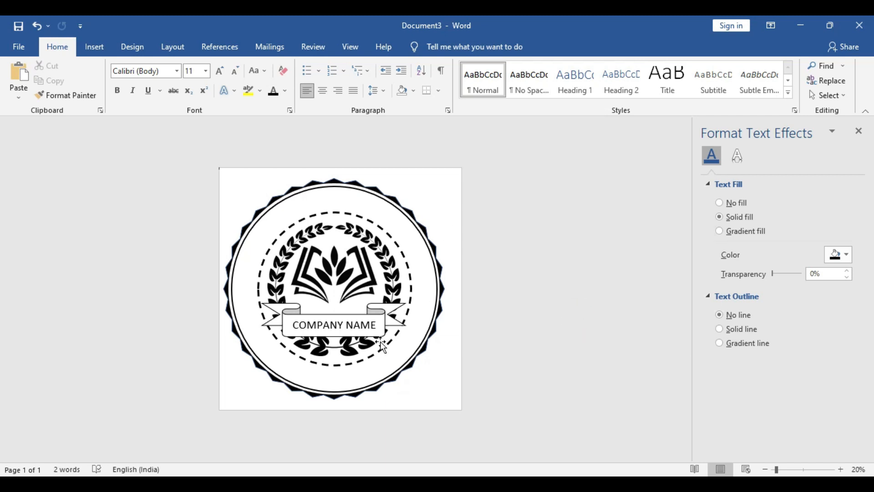
- Duplicate the COMPANY NAME text box and place the copy across the top edge of the badge
click(360, 319)
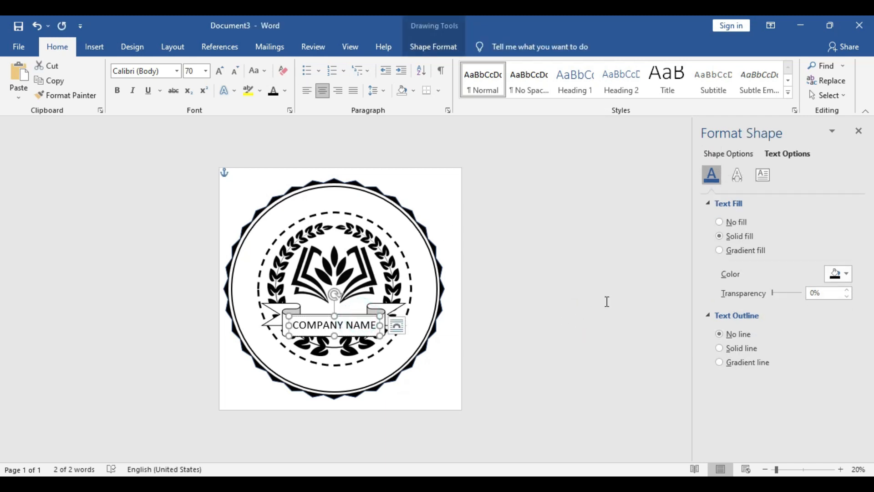
key(ctrl+v)
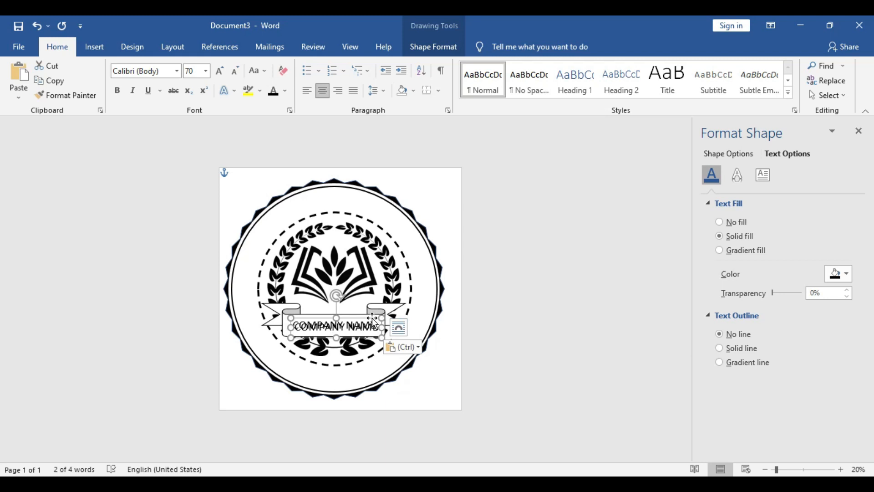
drag(372, 317, 405, 186)
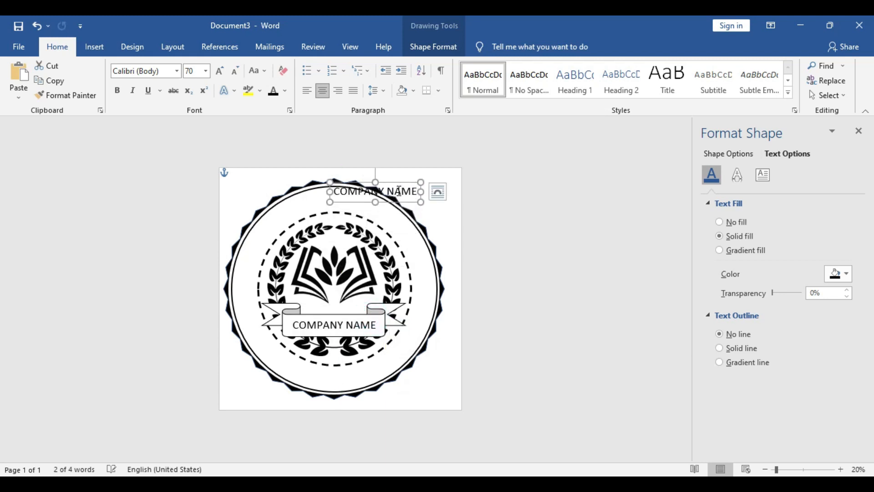
- Replace the copied text with "YOUE BUSINESS NAME HERE" and widen its box so it fits on one line
triple_click(399, 190)
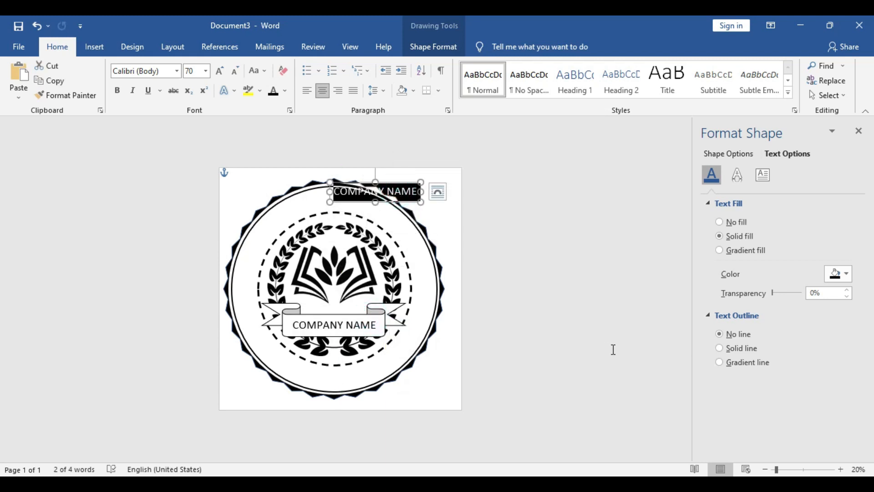
key(Delete)
text(YOUE)
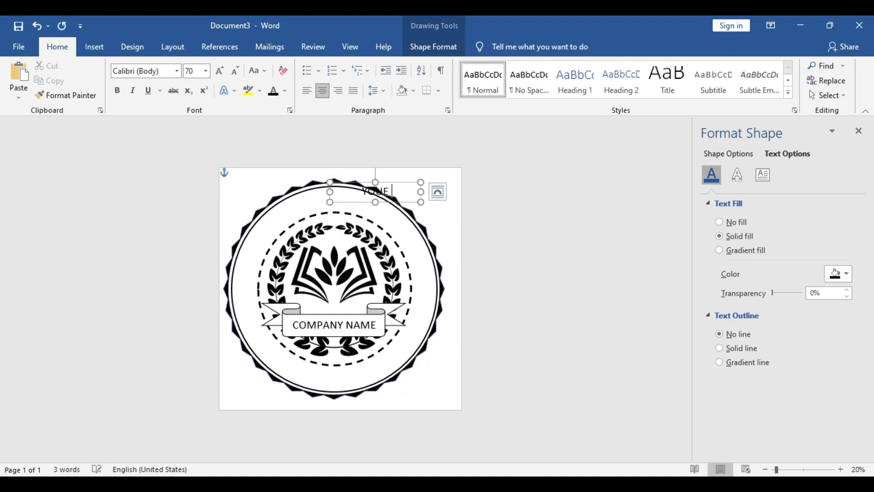
text( BUSINESS N)
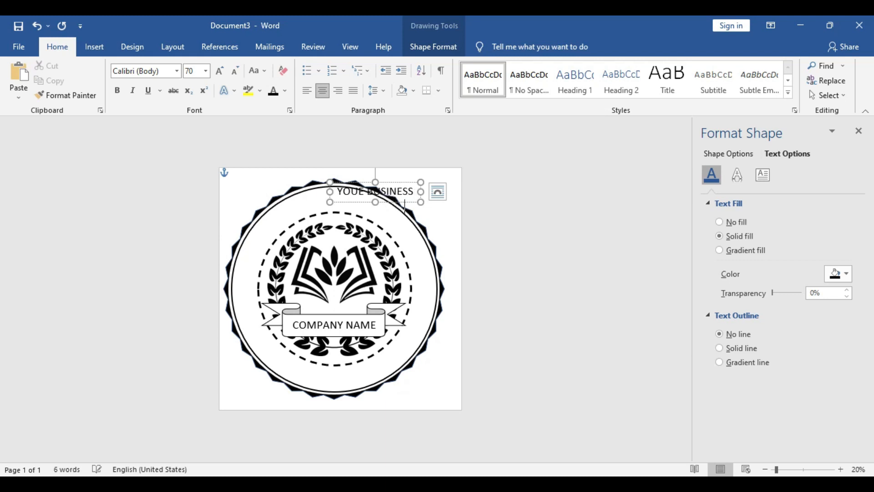
drag(330, 192, 269, 191)
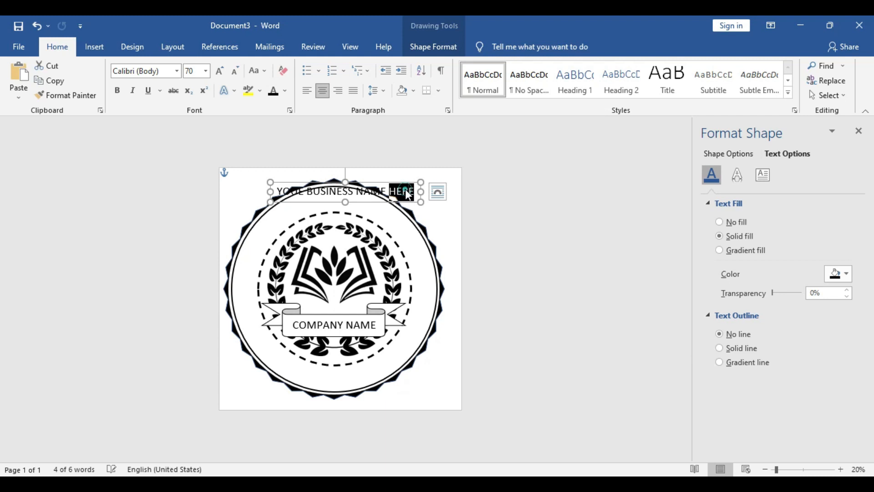
- Format the business name text as 90 pt in the Bhagirathi font
triple_click(406, 187)
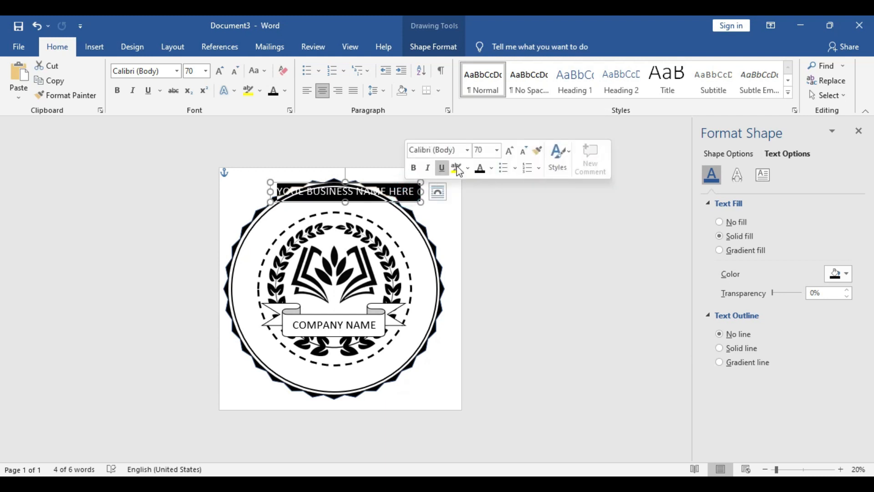
click(486, 149)
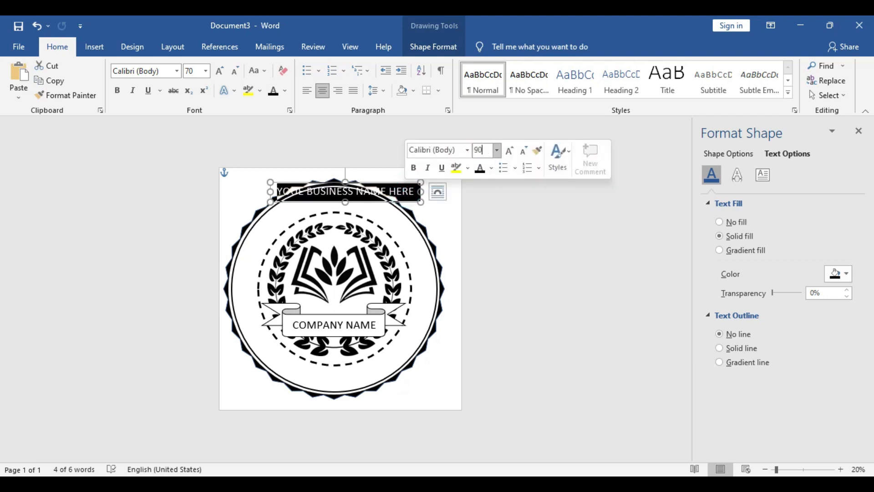
click(457, 150)
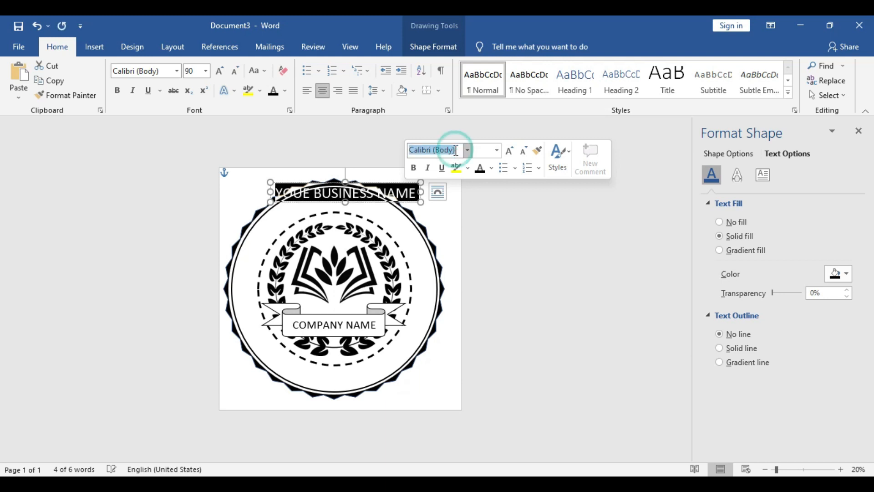
text(Bhagirathi)
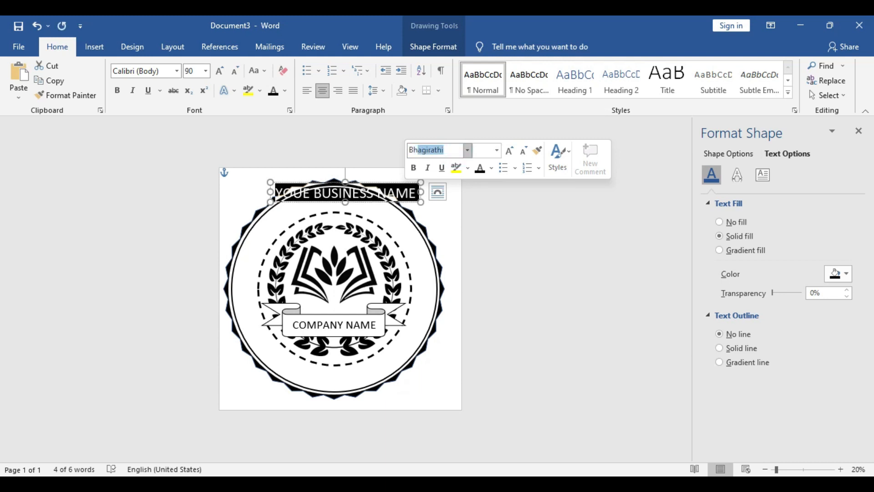
key(Return)
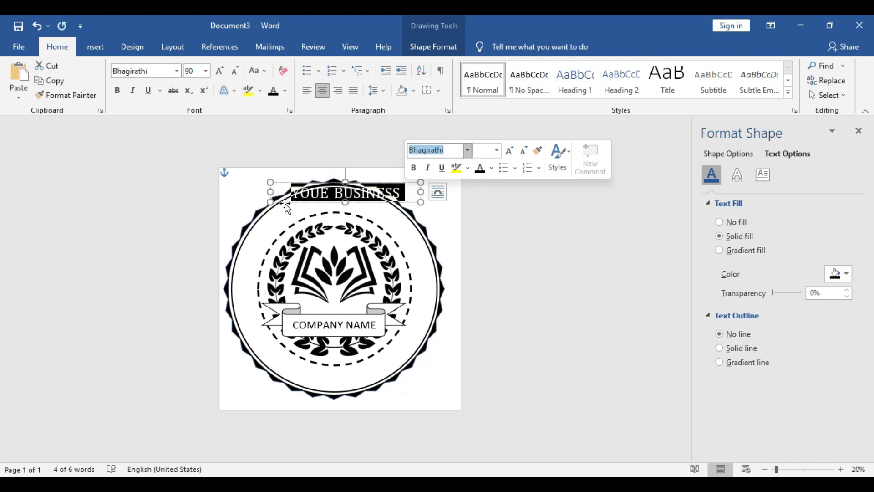
- Widen the business name text box to about 17.84 inches and make its text bold
drag(270, 191, 225, 191)
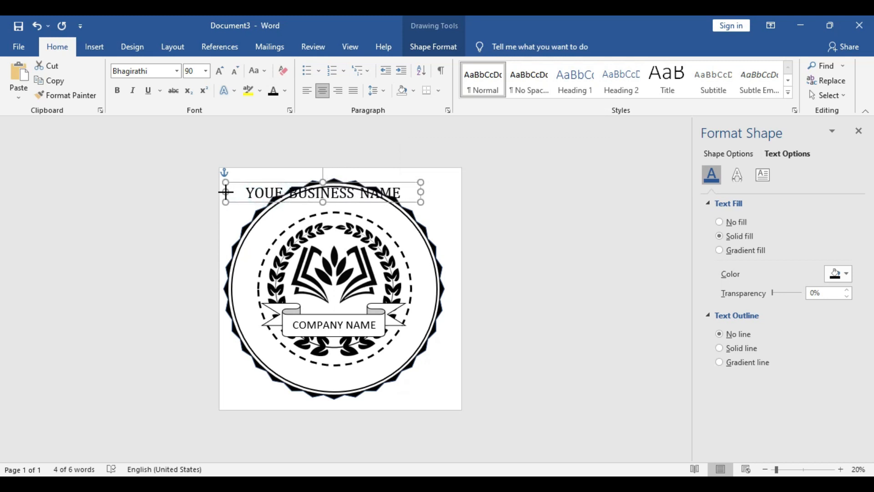
drag(419, 192, 442, 193)
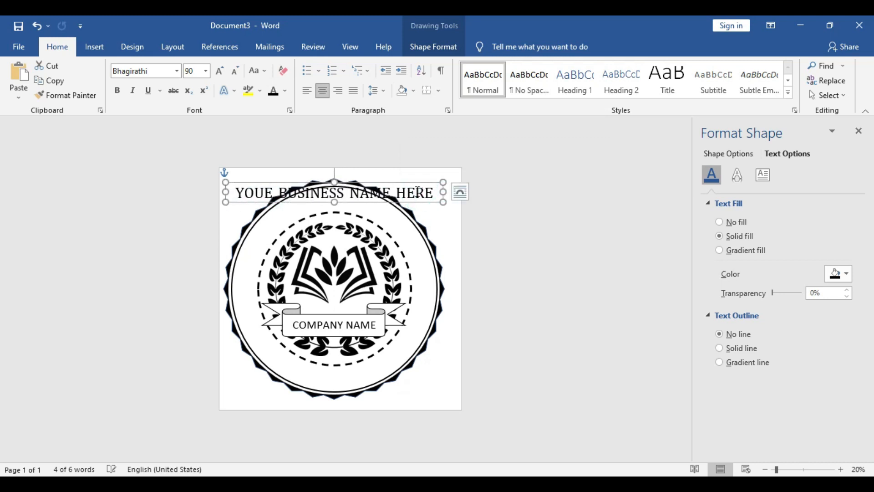
triple_click(433, 191)
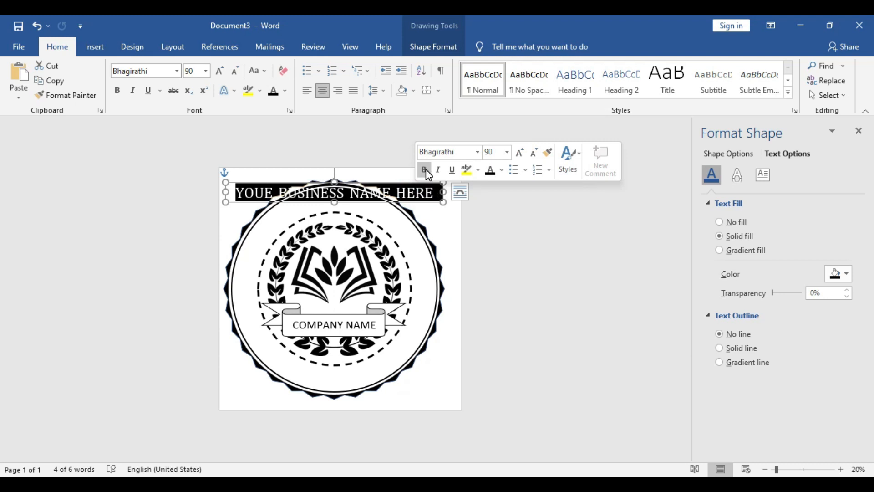
click(425, 170)
click(428, 197)
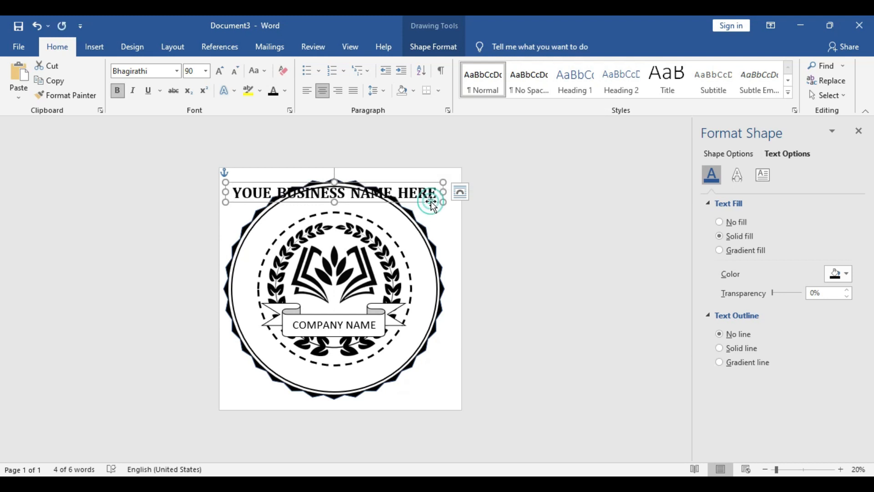
- Apply the upward arch Follow Path transform to the business name text
click(427, 46)
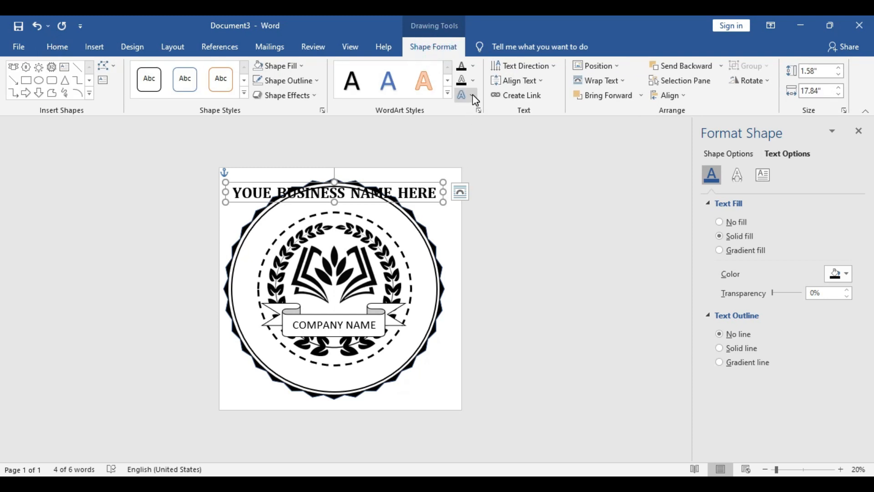
click(474, 96)
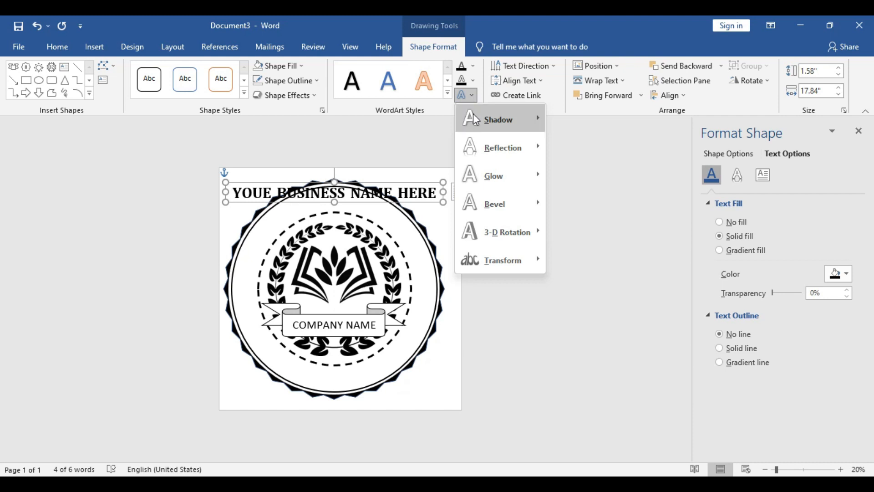
mouse_move(501, 259)
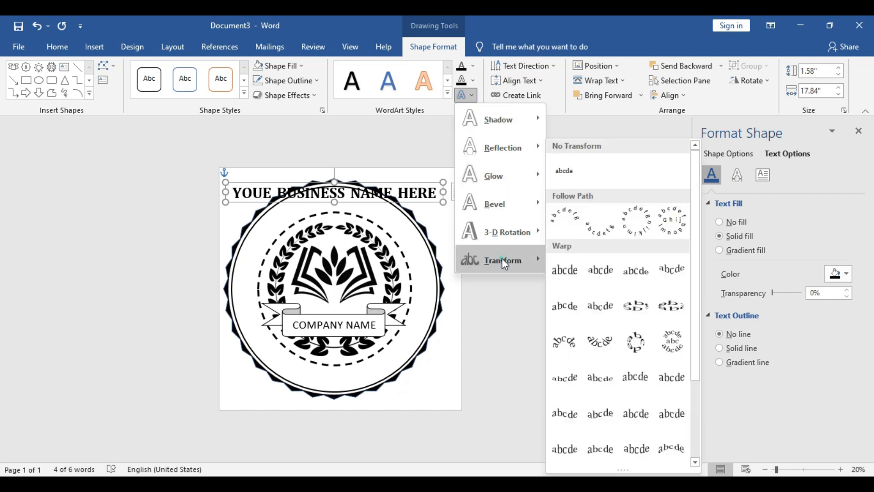
click(564, 214)
- Stretch the arched text box to about 21.05 inches high and position it so the text follows the upper ring
drag(334, 199, 353, 409)
drag(402, 182, 403, 190)
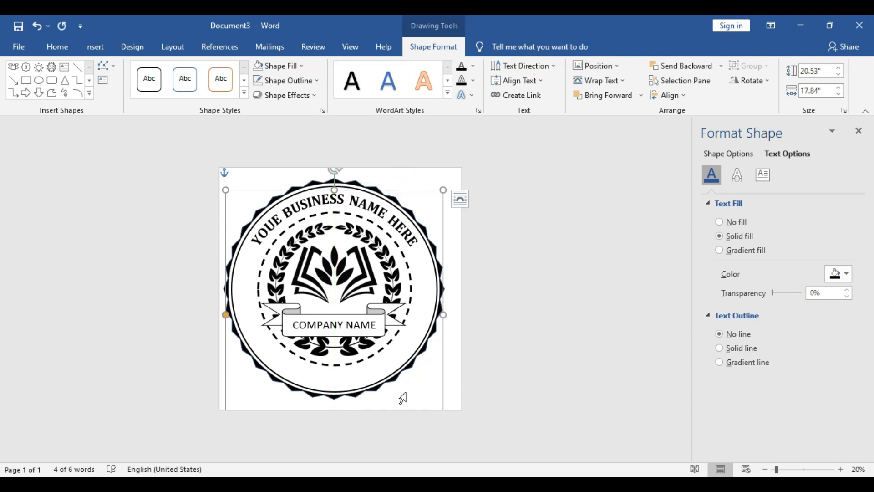
drag(335, 189, 336, 183)
drag(392, 187, 393, 189)
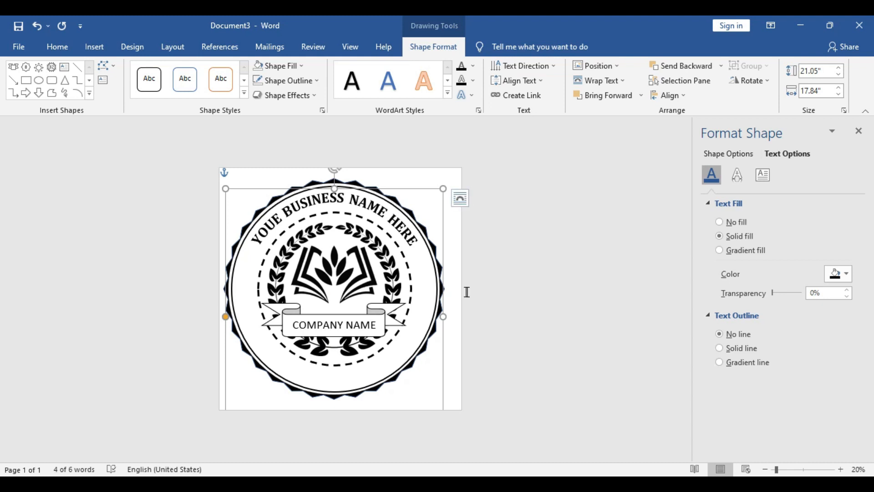
- Duplicate the arched business name, rotate the copy 180 degrees and place it along the badge's lower ring
click(407, 189)
key(ctrl+v)
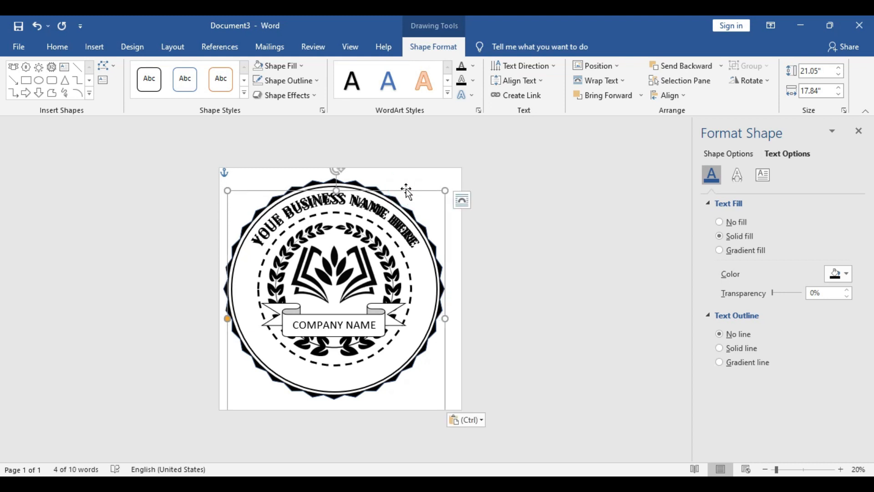
drag(339, 169, 336, 406)
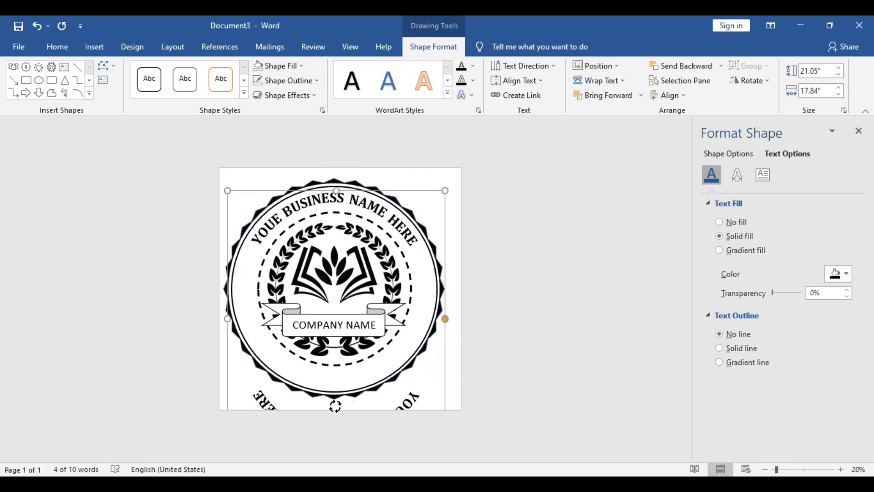
drag(403, 190, 399, 131)
click(531, 266)
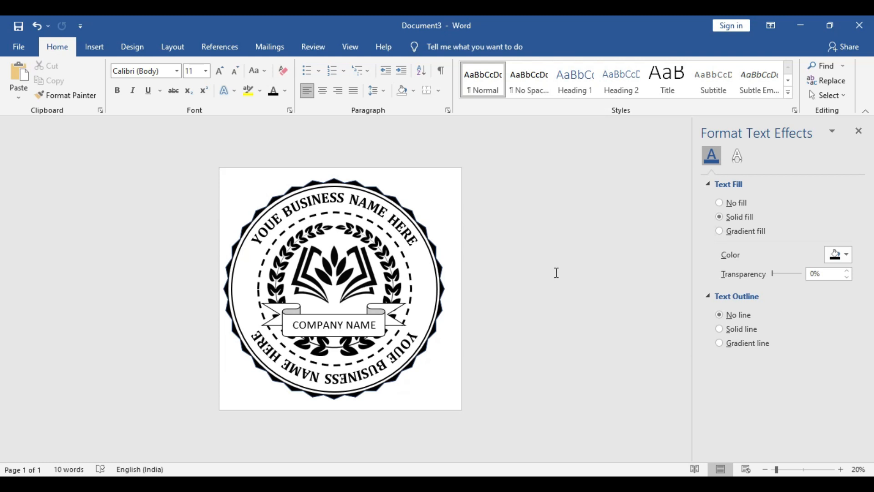
click(371, 371)
double_click(373, 369)
double_click(373, 369)
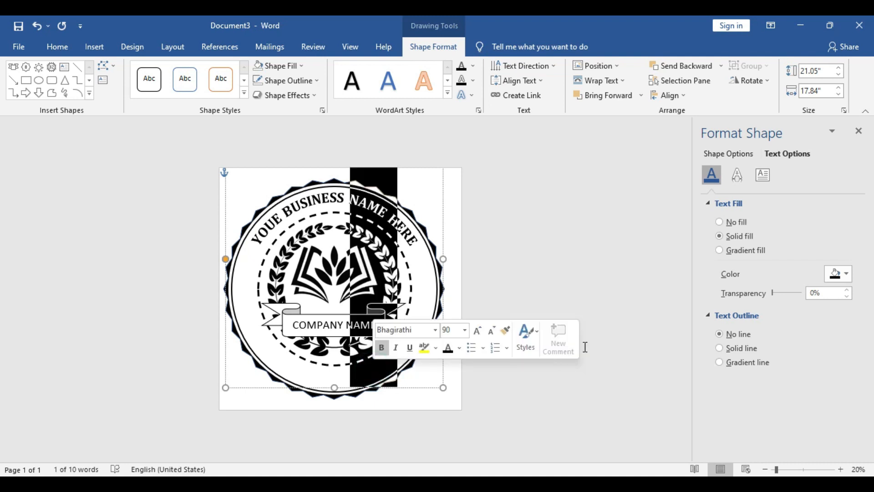
click(566, 264)
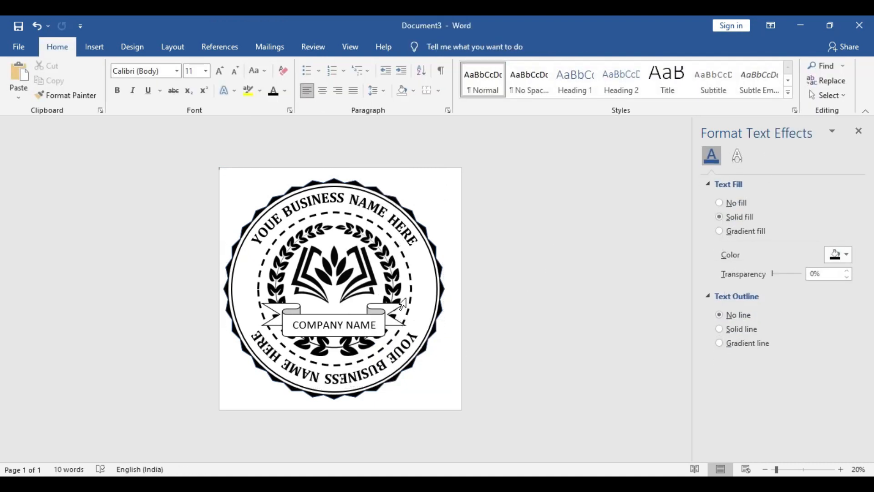
- Move the lower business name text box clear of the ring and replace its text with YOUR WEBSITE NAME.COM
double_click(391, 365)
click(390, 385)
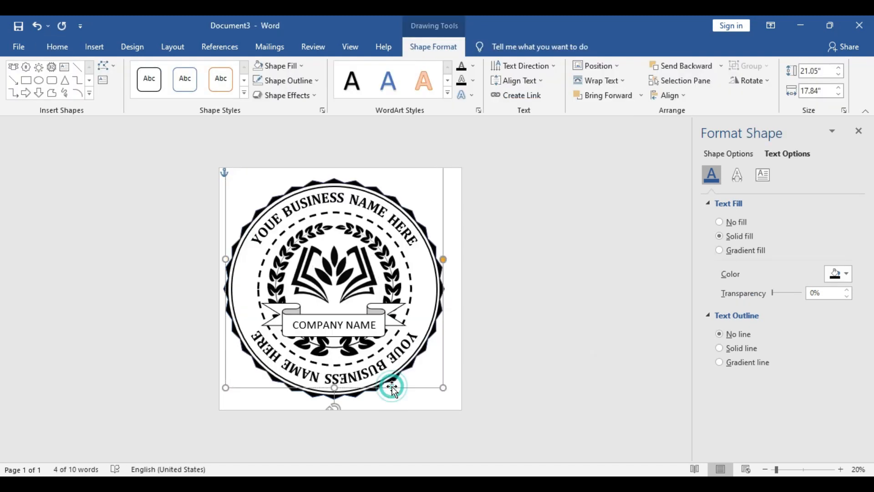
drag(402, 448, 401, 440)
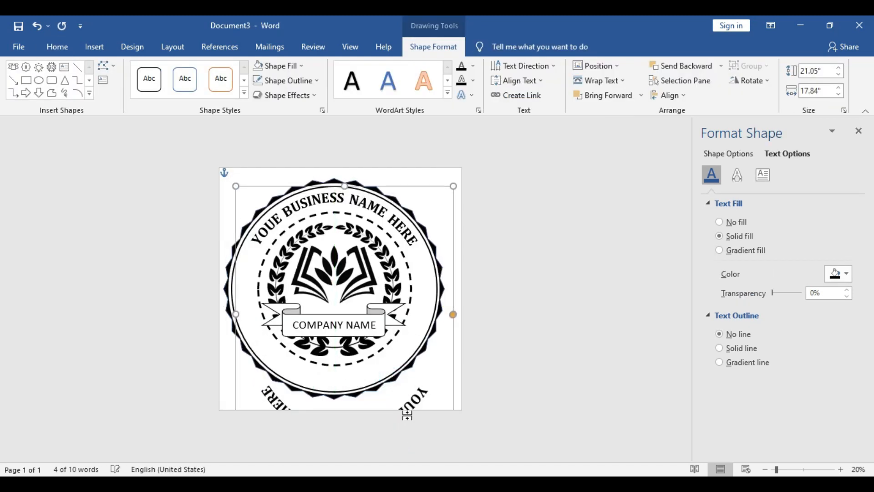
double_click(416, 397)
triple_click(416, 397)
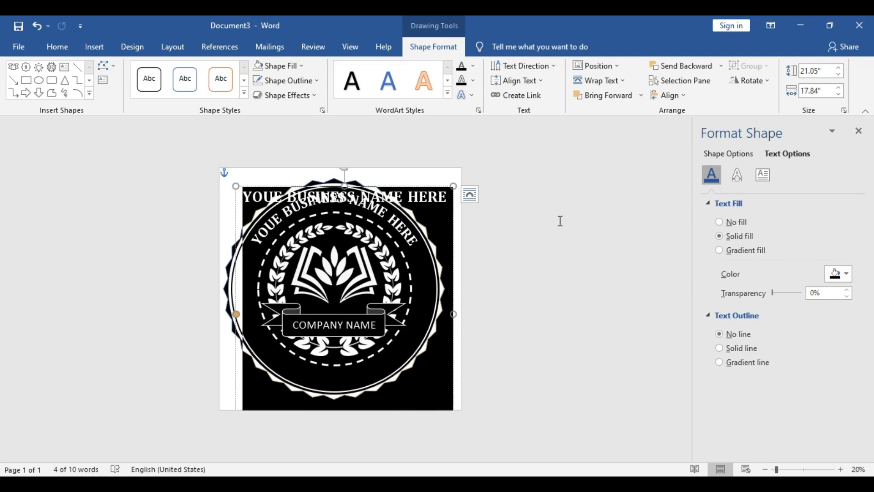
text(YOU)
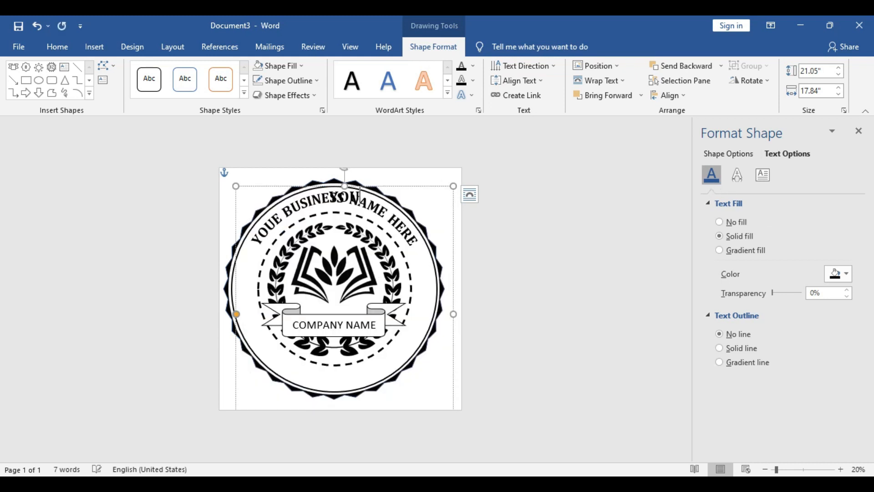
text(R WEB)
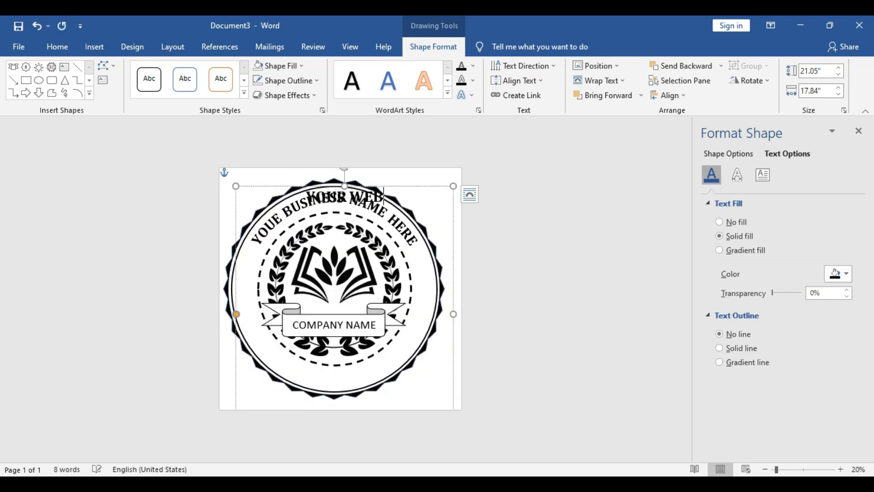
text(SITE NAM)
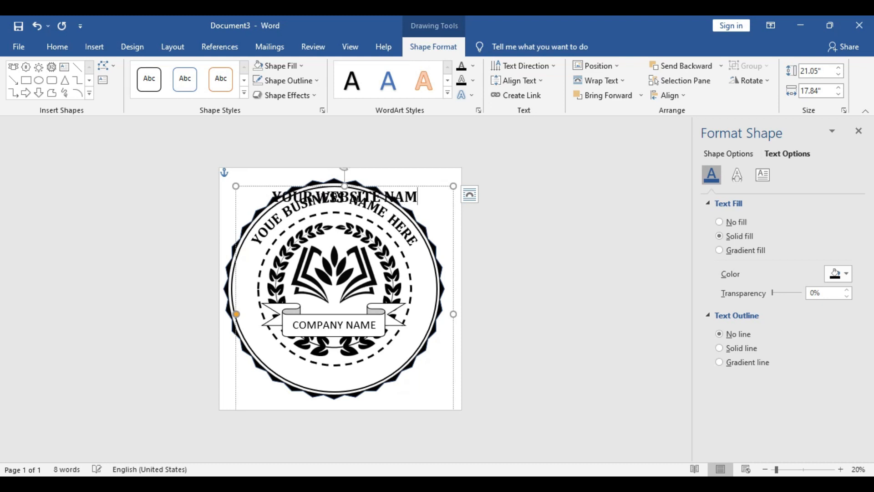
text(E HERE)
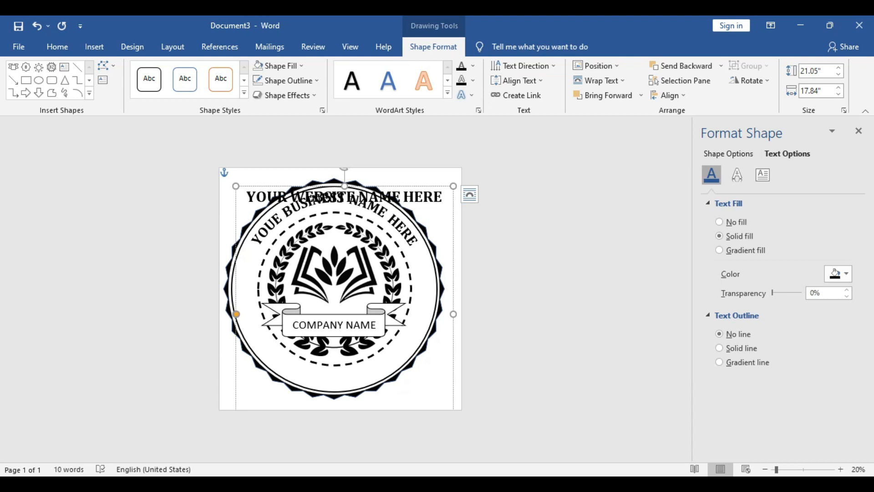
key(BackSpace)
key(BackSpace)
key(BackSpace)
key(BackSpace)
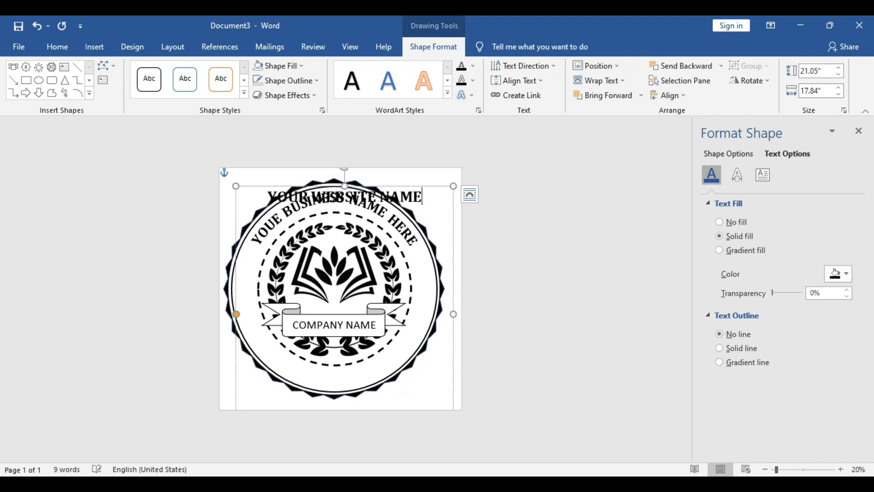
key(BackSpace)
text(.COM)
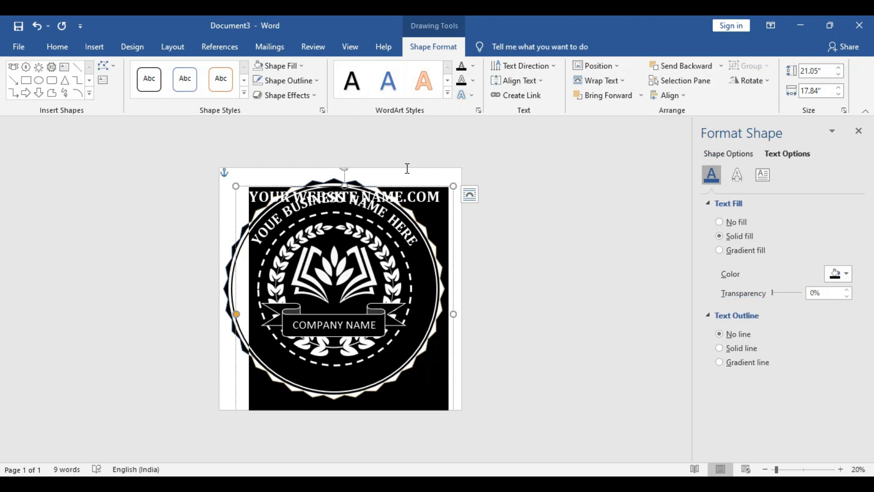
- Reposition the website name text box so its curved text sits centred along the badge's lower ring
drag(414, 182, 415, 131)
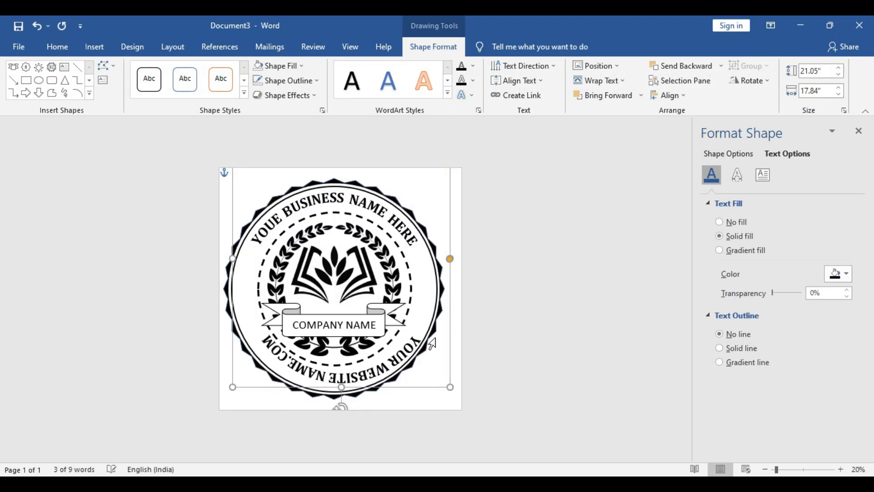
mouse_move(451, 338)
mouse_down()
mouse_move(447, 324)
mouse_move(437, 332)
mouse_move(445, 333)
mouse_up()
click(537, 309)
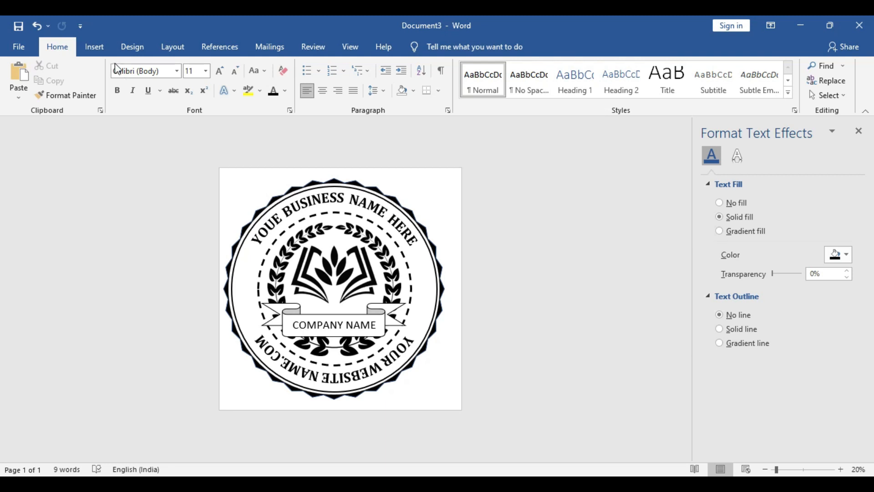
- Draw a small circle about 1.11 inches in diameter in the ring's left gap between the two curved texts
click(96, 46)
click(172, 66)
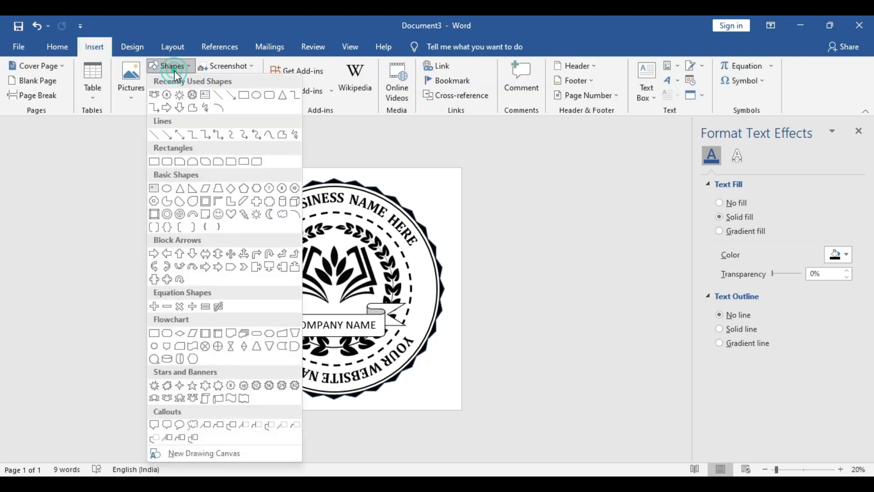
click(257, 100)
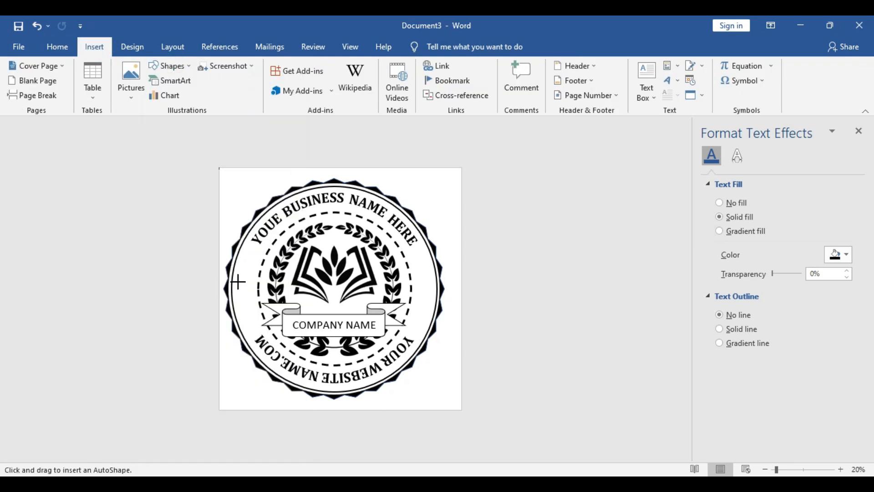
mouse_move(239, 283)
mouse_down()
mouse_move(244, 296)
mouse_move(243, 289)
mouse_up()
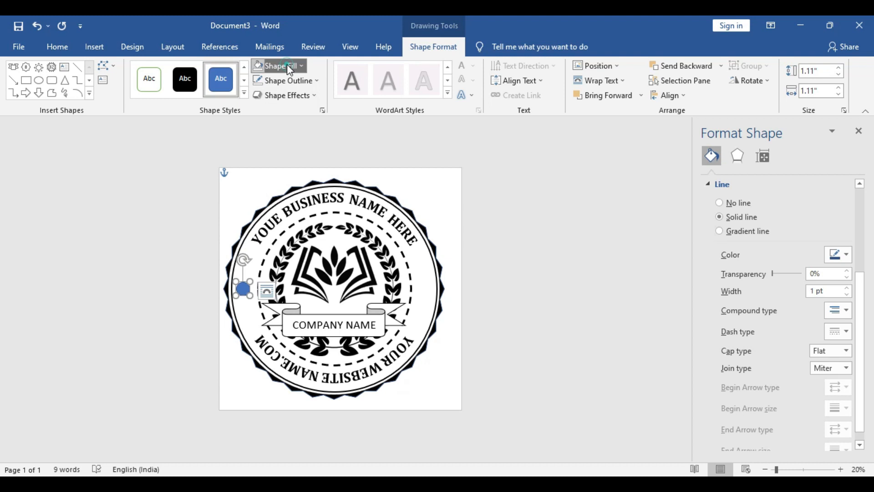
- Set the small circle's fill and outline colour to black
click(287, 65)
click(269, 96)
click(275, 80)
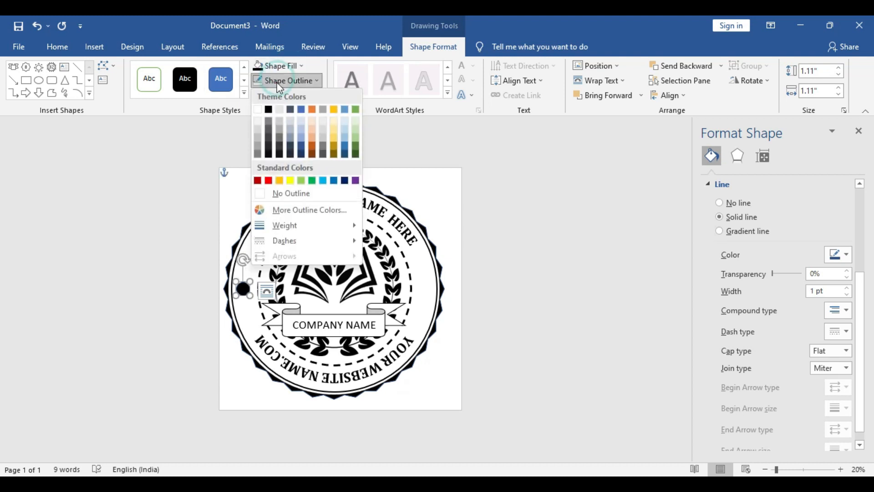
click(269, 110)
- Duplicate the black dot and place the copy in the matching gap on the ring's right side
click(243, 288)
key(ctrl+c)
key(ctrl+v)
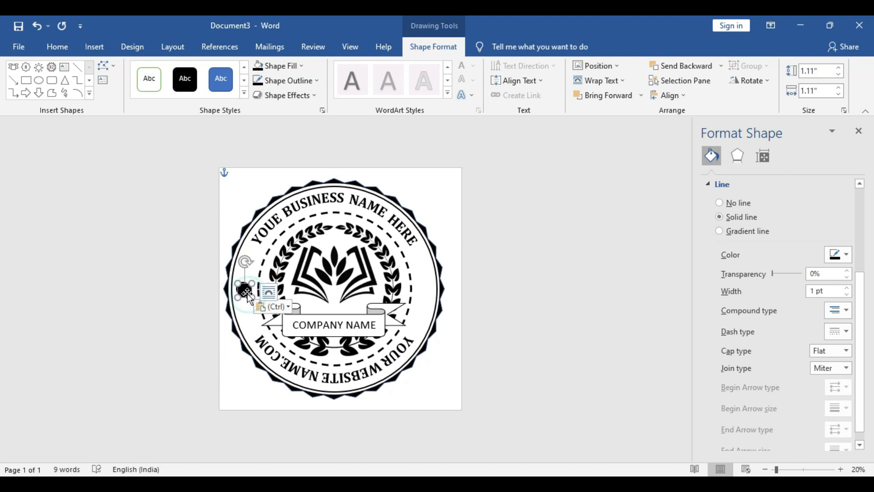
drag(244, 289, 425, 289)
click(566, 275)
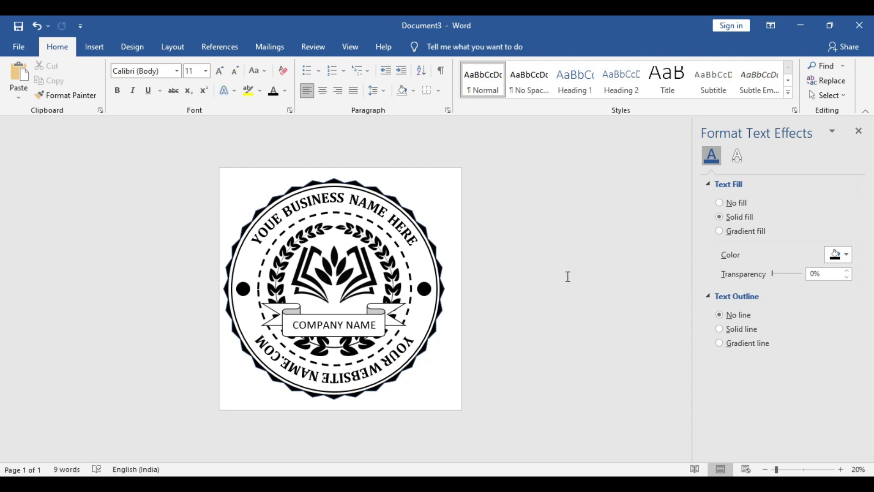
click(595, 307)
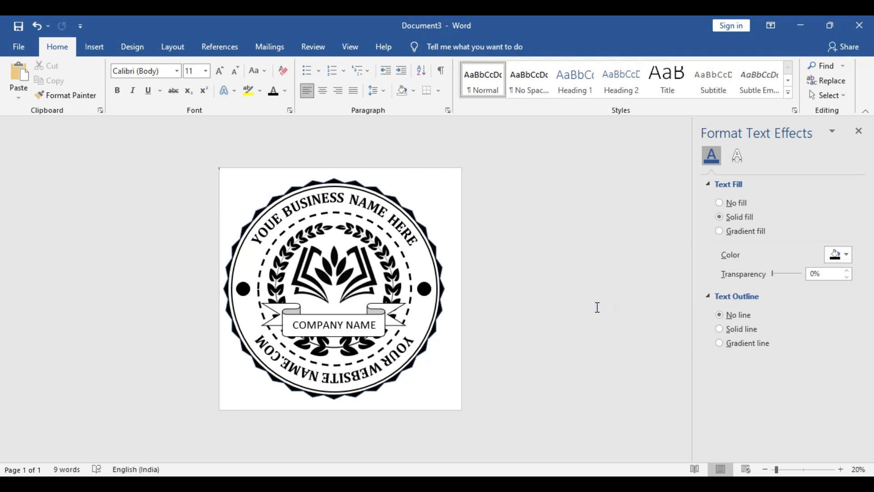